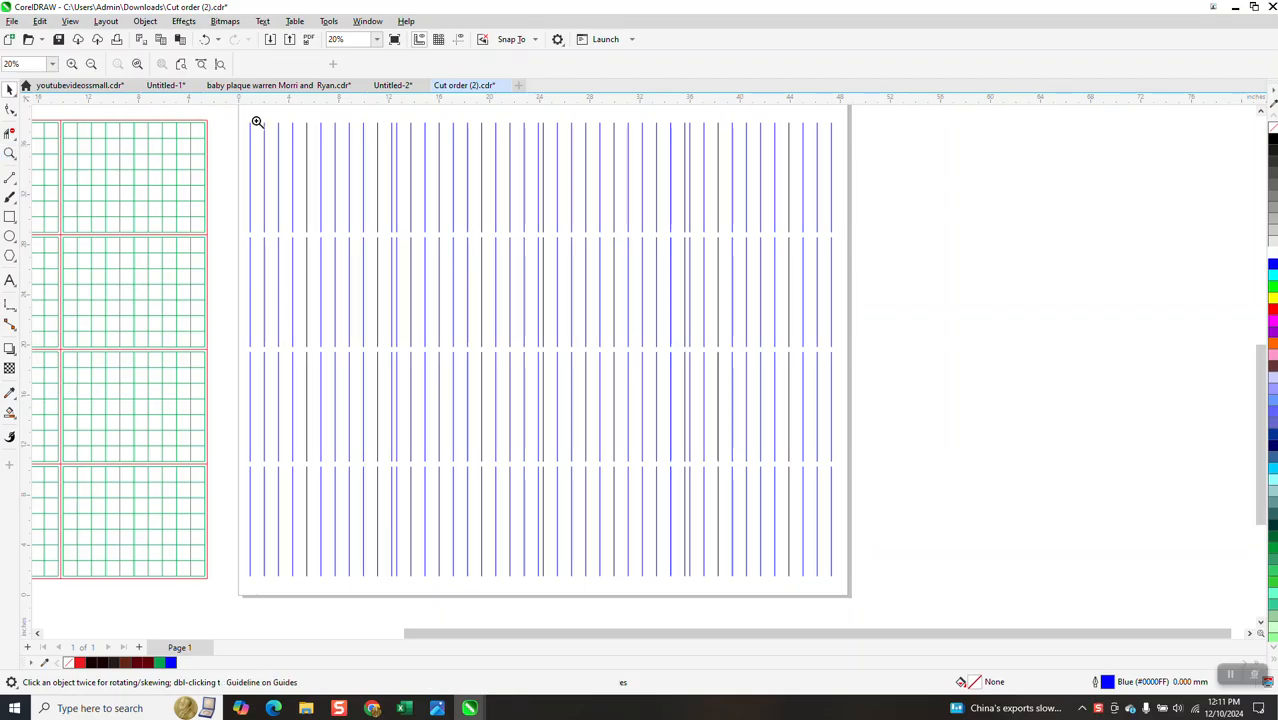
# Zoom in and inspect the nodes of one of the vertical blue cut lines
pyautogui.moveTo(243, 117); pyautogui.dragTo(305, 151)
pyautogui.click(9, 111)
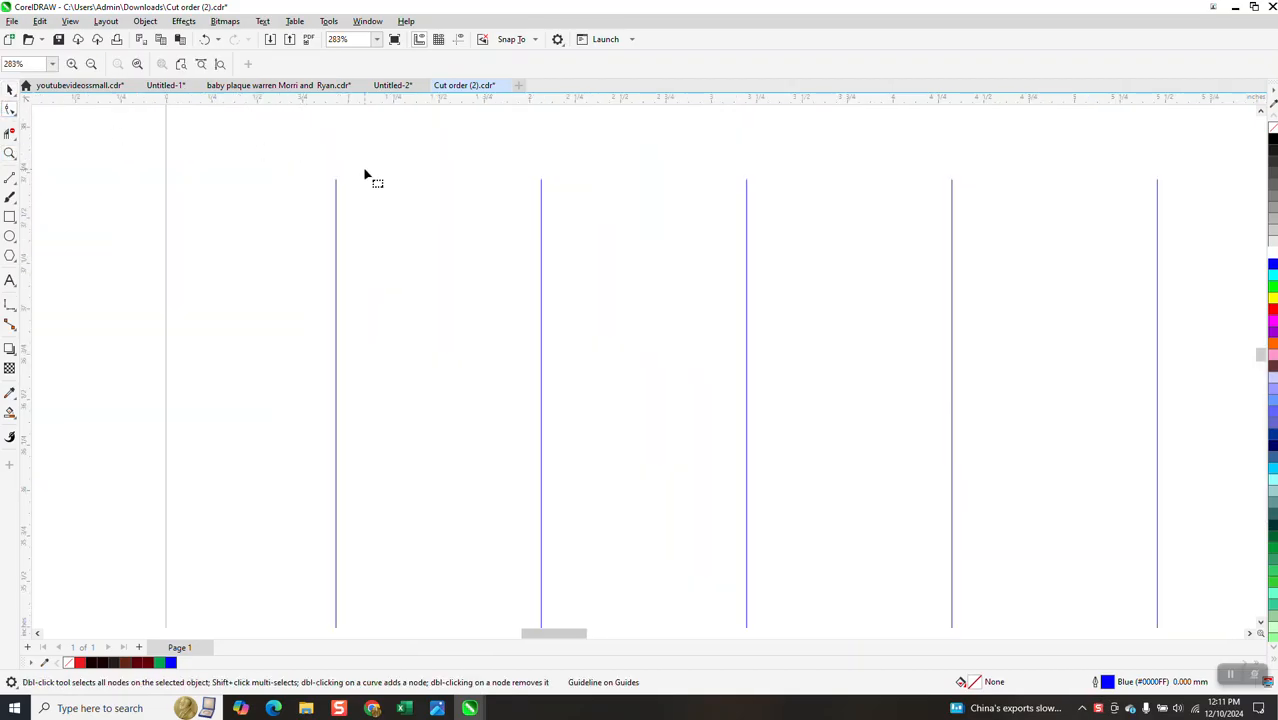
pyautogui.click(336, 190)
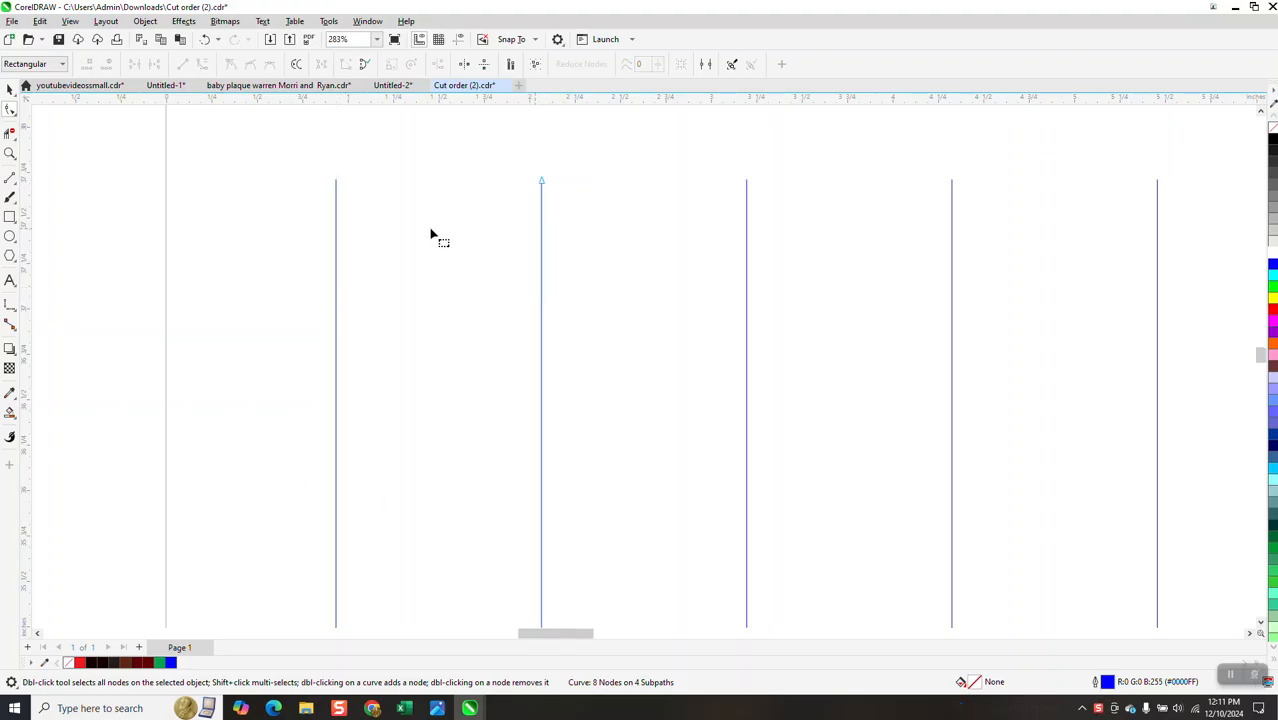
pyautogui.scroll(-4, 440, 230)
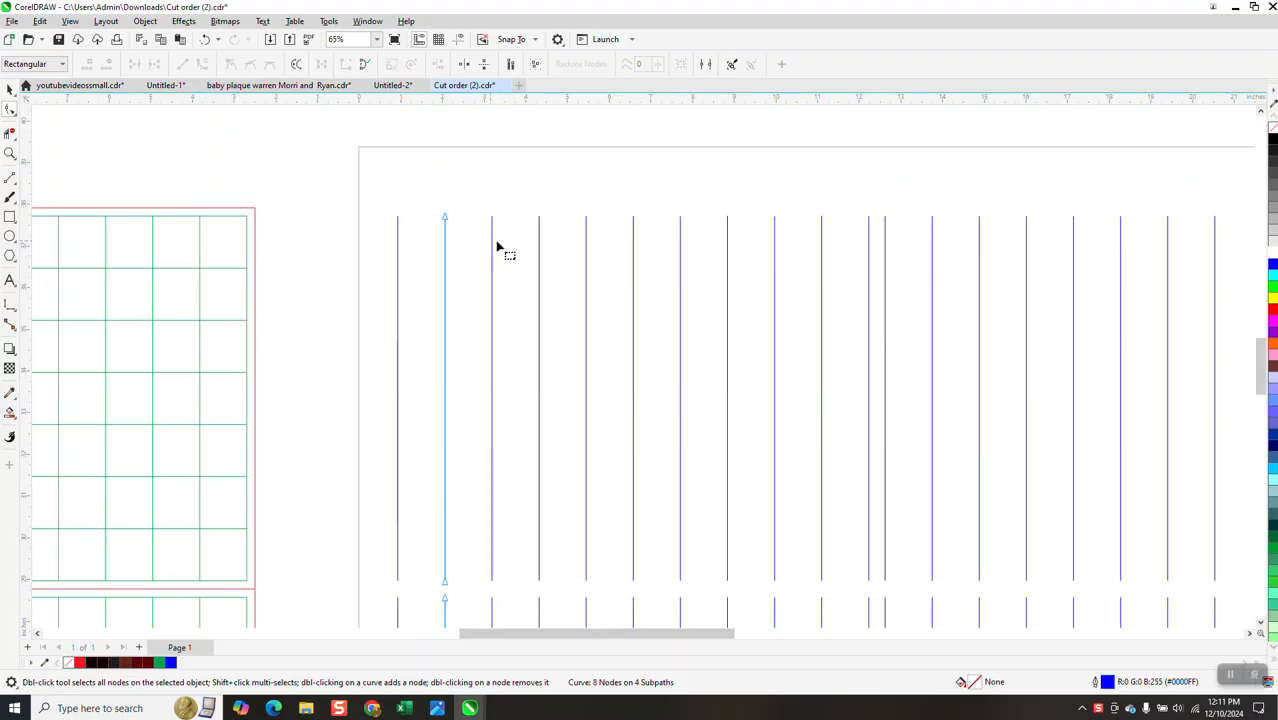
pyautogui.scroll(-2, 440, 118)
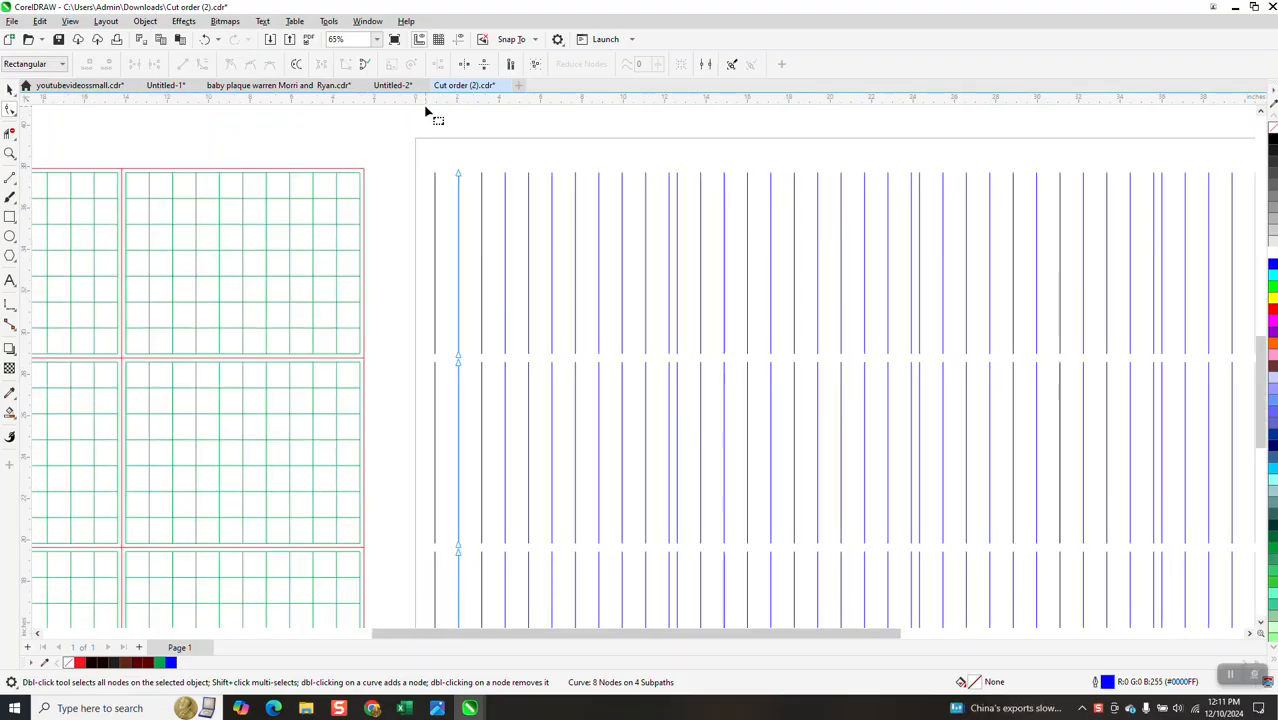
pyautogui.click(10, 89)
pyautogui.scroll(-3, 449, 142)
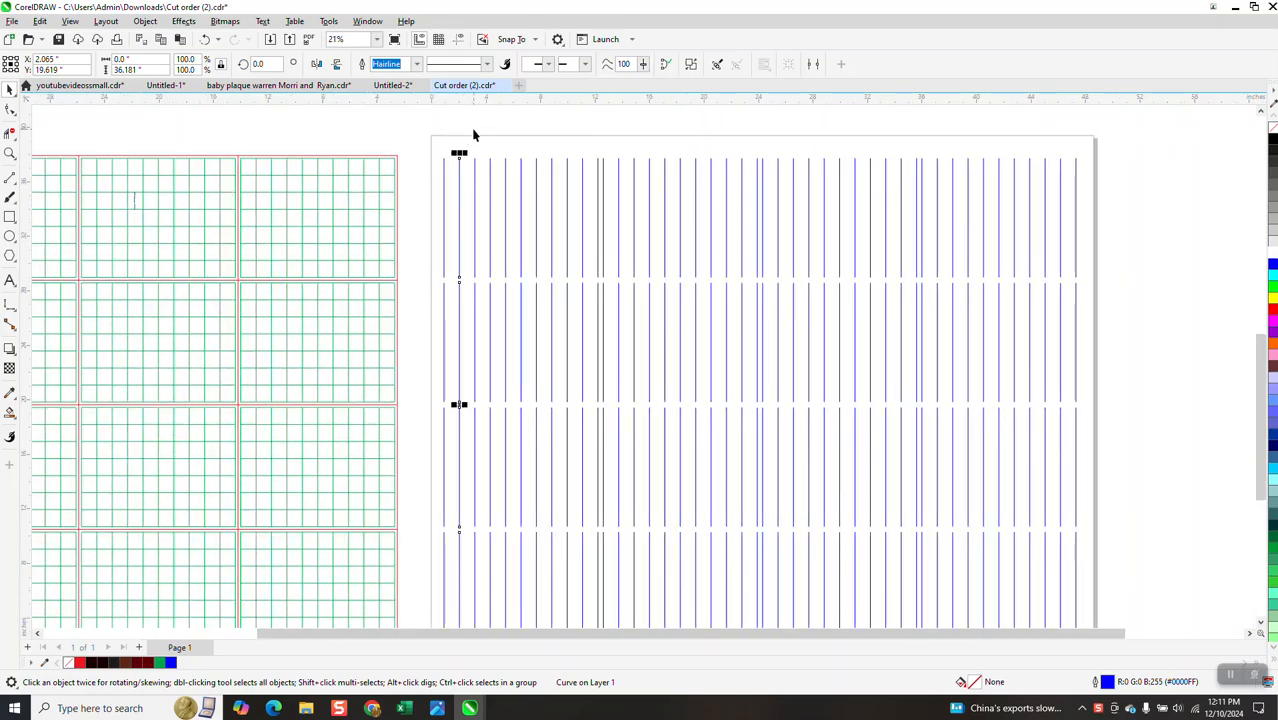
# Select all vertical lines except the leftmost two and delete them
pyautogui.moveTo(476, 181); pyautogui.dragTo(1118, 627)
pyautogui.press('XF86Calculator')
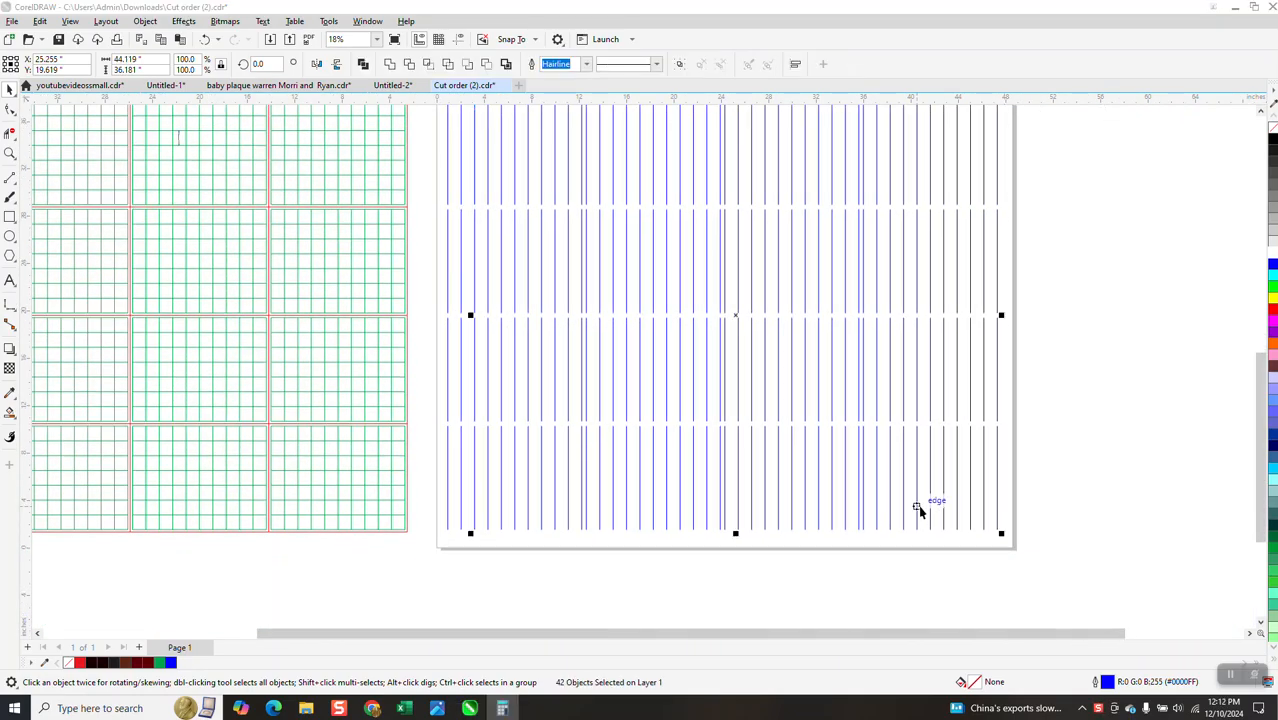
pyautogui.click(1067, 246)
pyautogui.press('Delete')
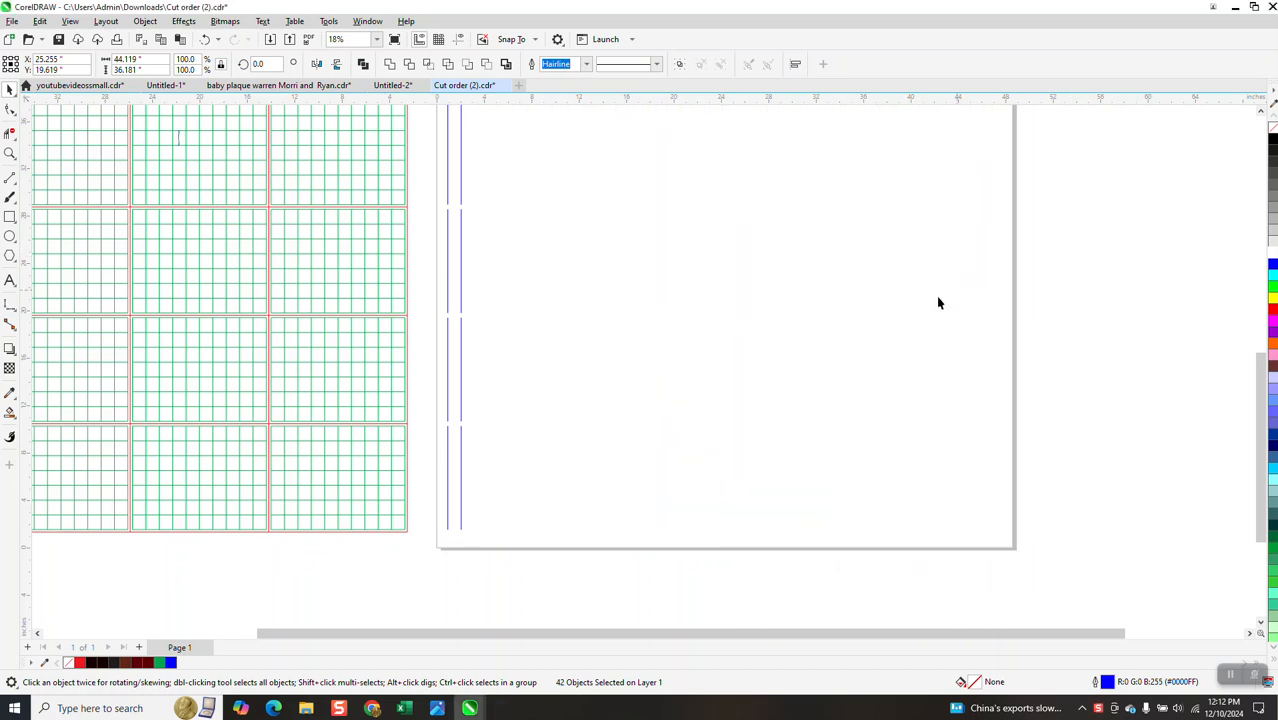
# Zoom in on the two remaining lines and inspect each one's nodes
pyautogui.scroll(-1, 600, 330)
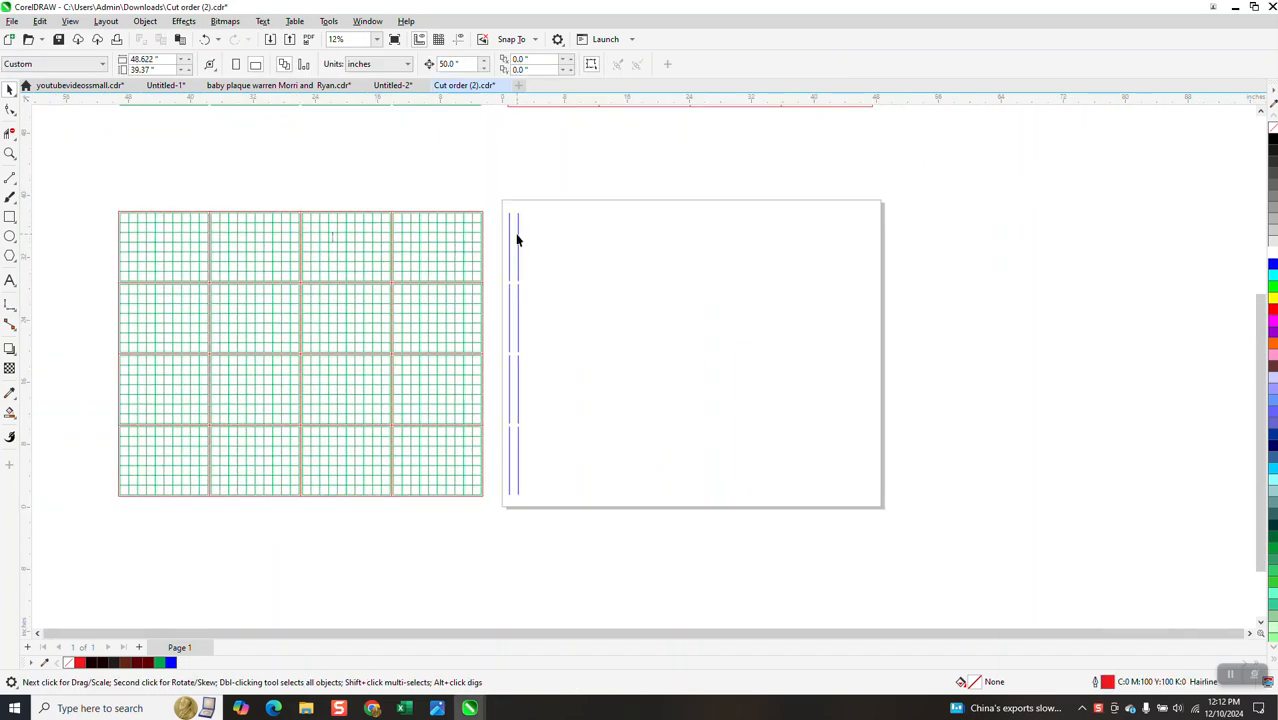
pyautogui.click(10, 153)
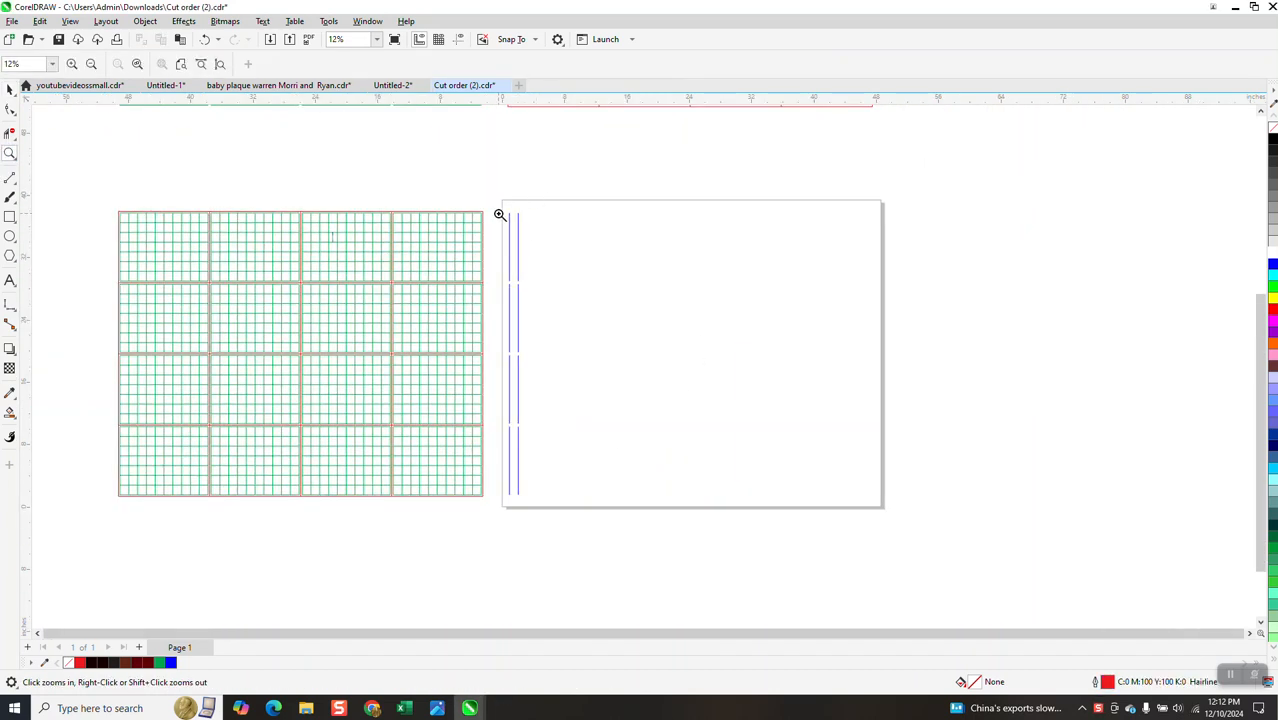
pyautogui.moveTo(499, 214); pyautogui.dragTo(546, 231)
pyautogui.click(10, 92)
pyautogui.scroll(-2, 397, 247)
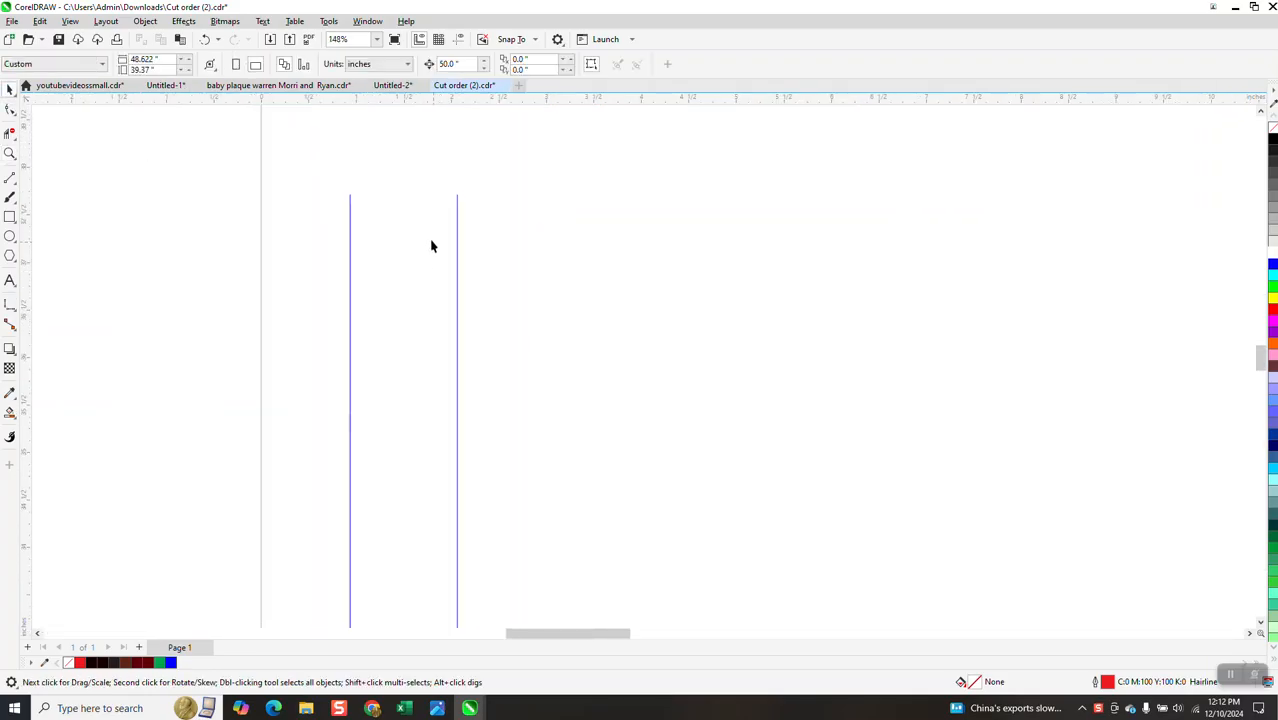
pyautogui.click(10, 153)
pyautogui.moveTo(317, 183); pyautogui.dragTo(665, 314)
pyautogui.click(10, 112)
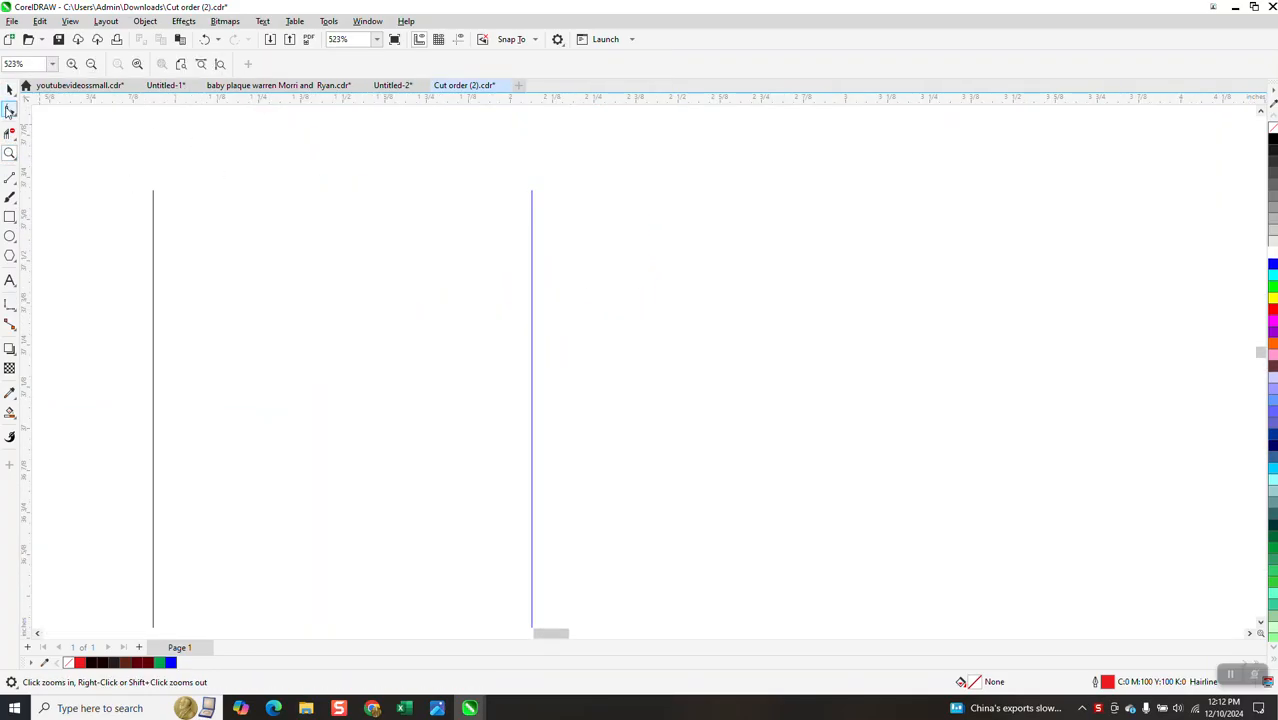
pyautogui.click(154, 205)
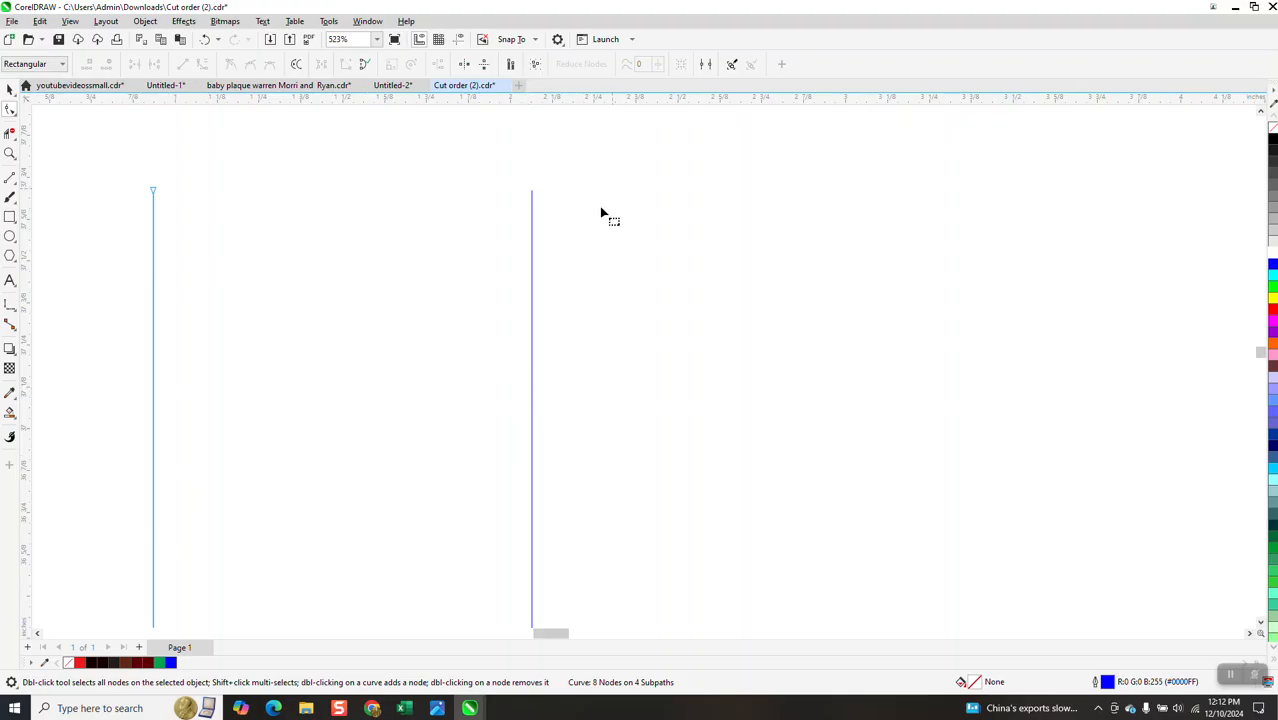
pyautogui.click(531, 200)
pyautogui.scroll(-2, 456, 191)
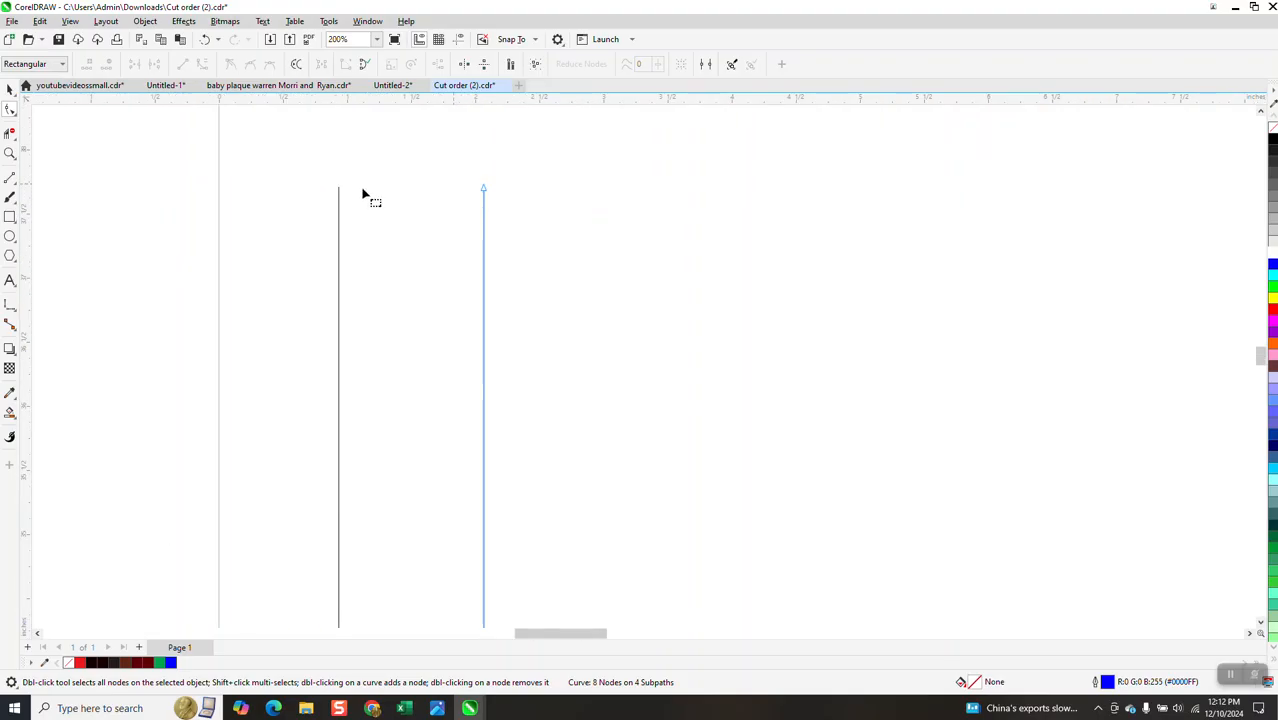
# With nothing selected, set the nudge distance to 1.13 inches
pyautogui.click(9, 89)
pyautogui.click(38, 128)
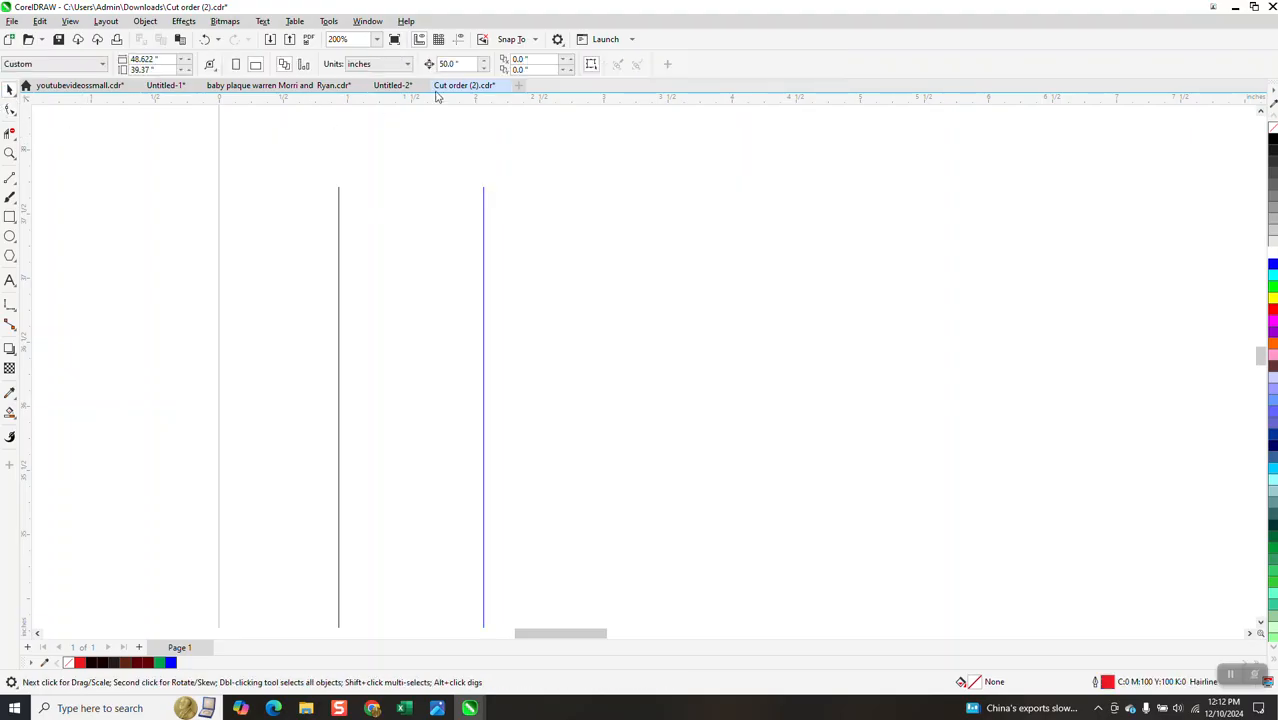
pyautogui.doubleClick(461, 63)
pyautogui.write('1.13')
pyautogui.press('Return')
# Select the two remaining lines and repeat the duplicate four times to make eight evenly spaced vertical lines
pyautogui.scroll(-2, 308, 205)
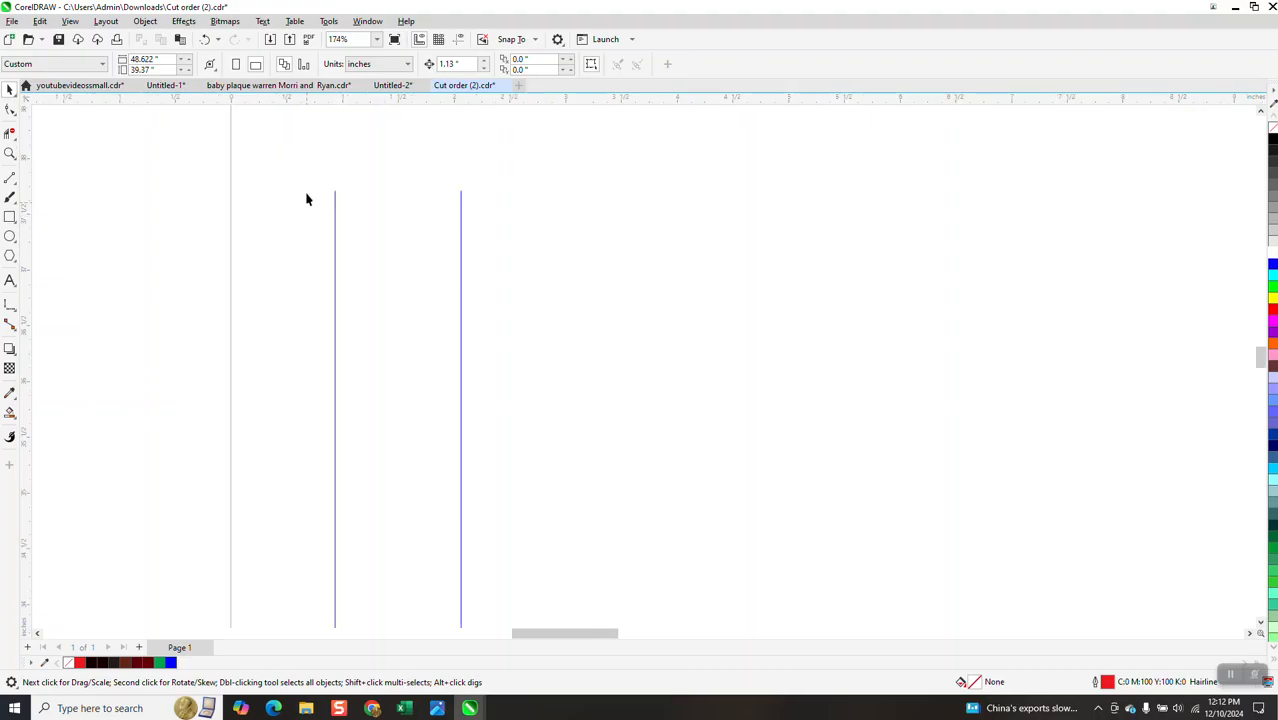
pyautogui.scroll(-3, 307, 186)
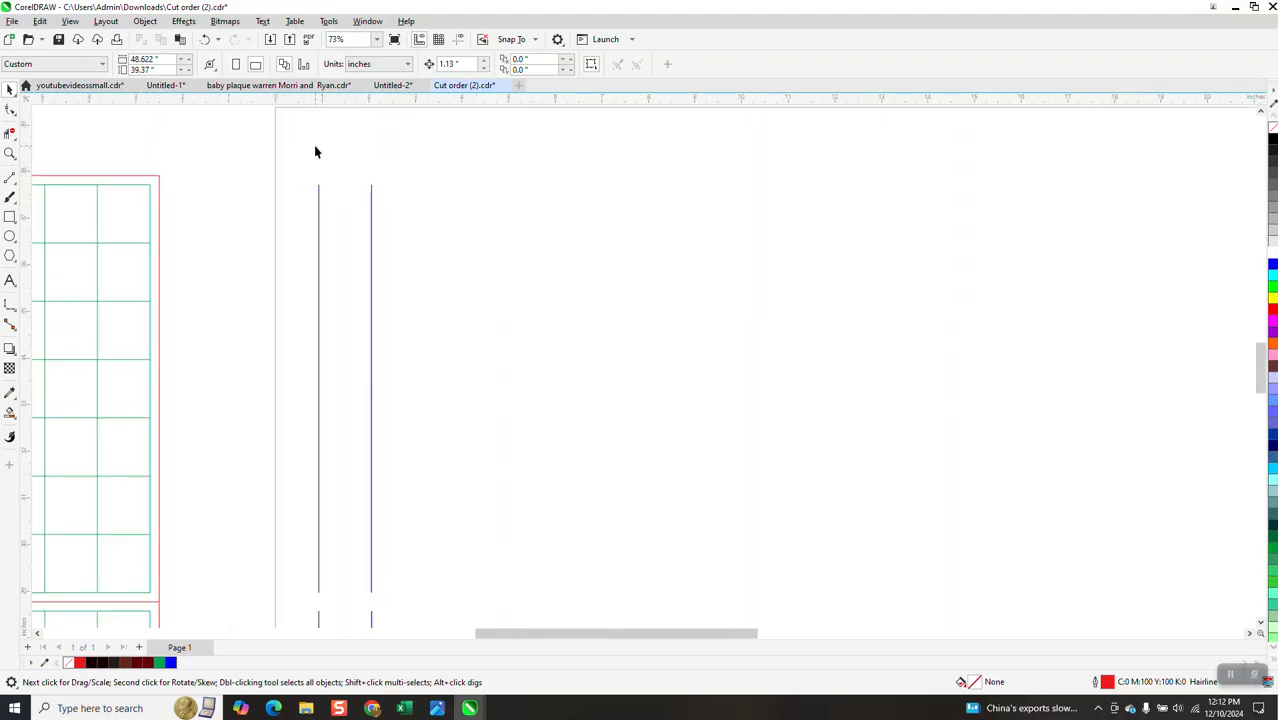
pyautogui.scroll(-3, 314, 150)
pyautogui.moveTo(310, 155); pyautogui.dragTo(350, 605)
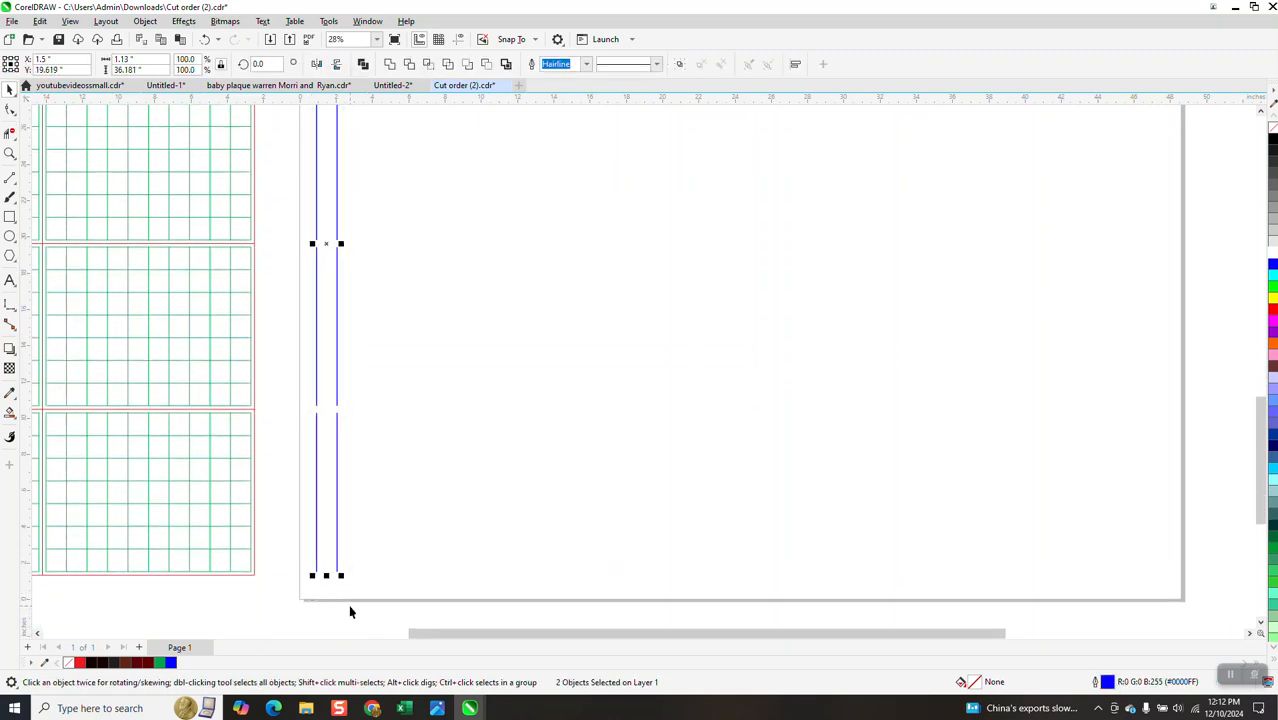
pyautogui.hotkey('ctrl', 'r')
pyautogui.hotkey('ctrl', 'r')
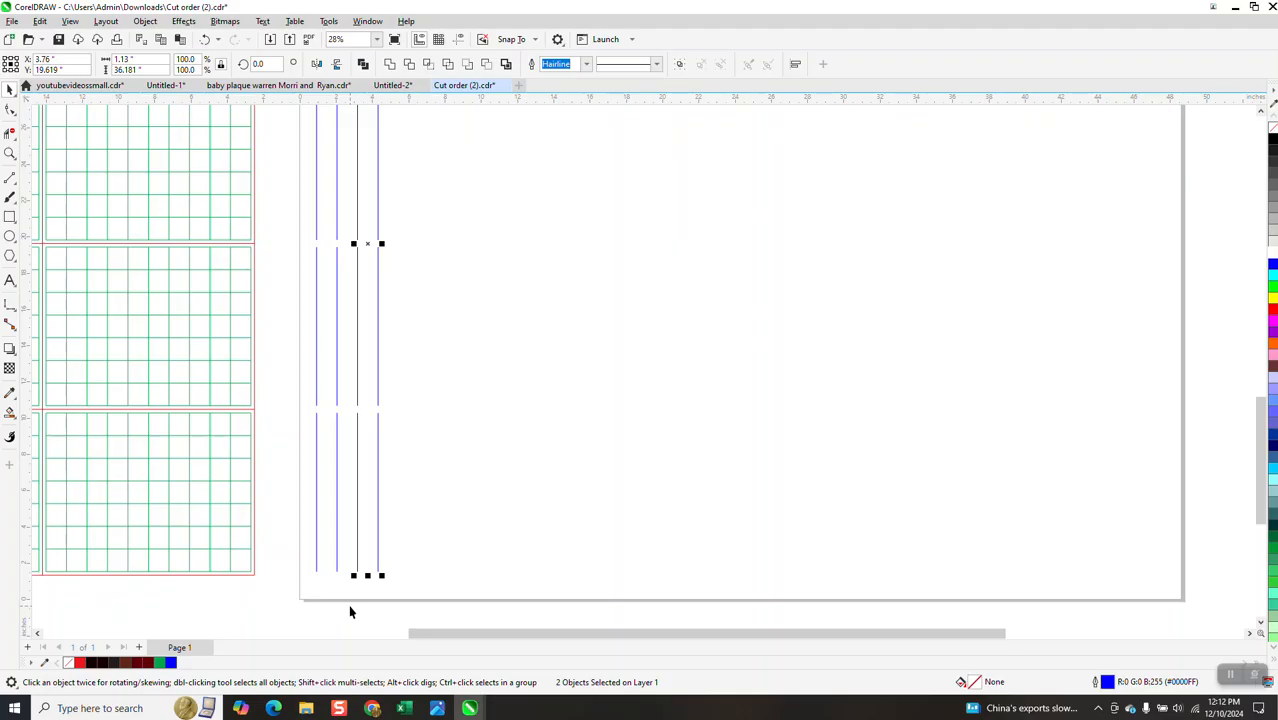
pyautogui.hotkey('ctrl', 'r')
pyautogui.hotkey('ctrl', 'r')
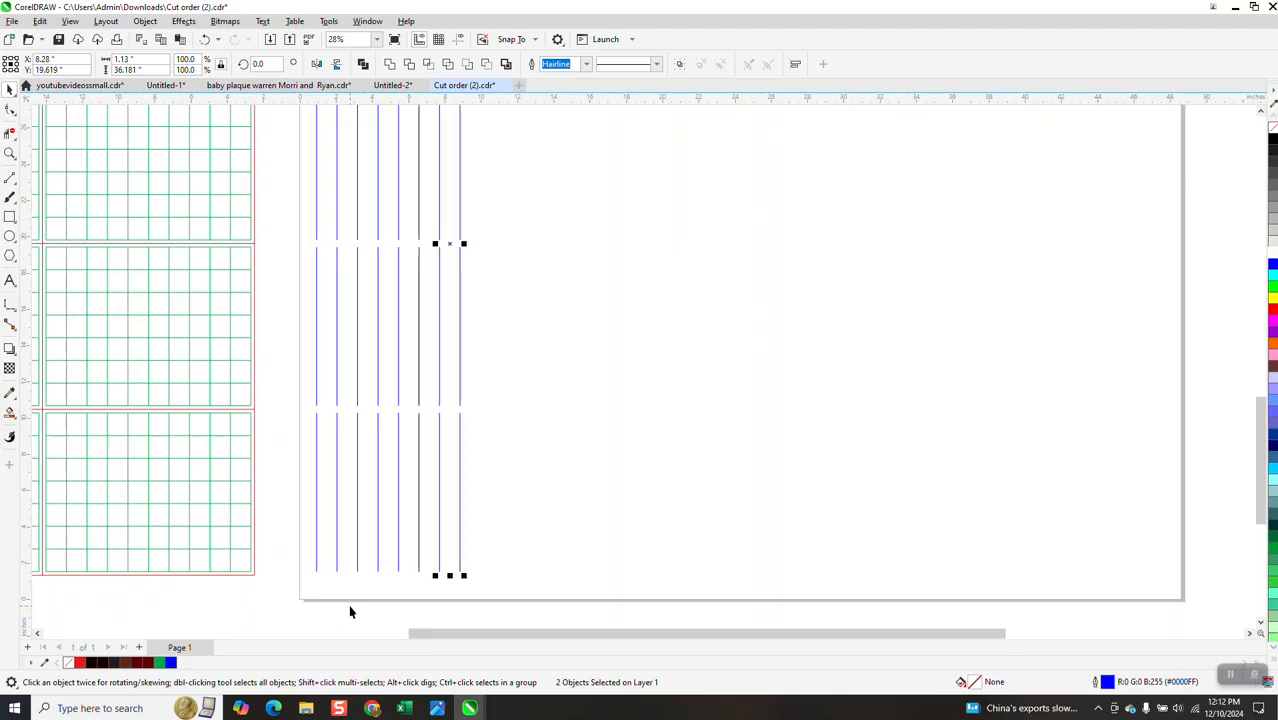
# Select the grid group and center it on the page over the vertical lines
pyautogui.scroll(-2, 741, 543)
pyautogui.click(382, 364)
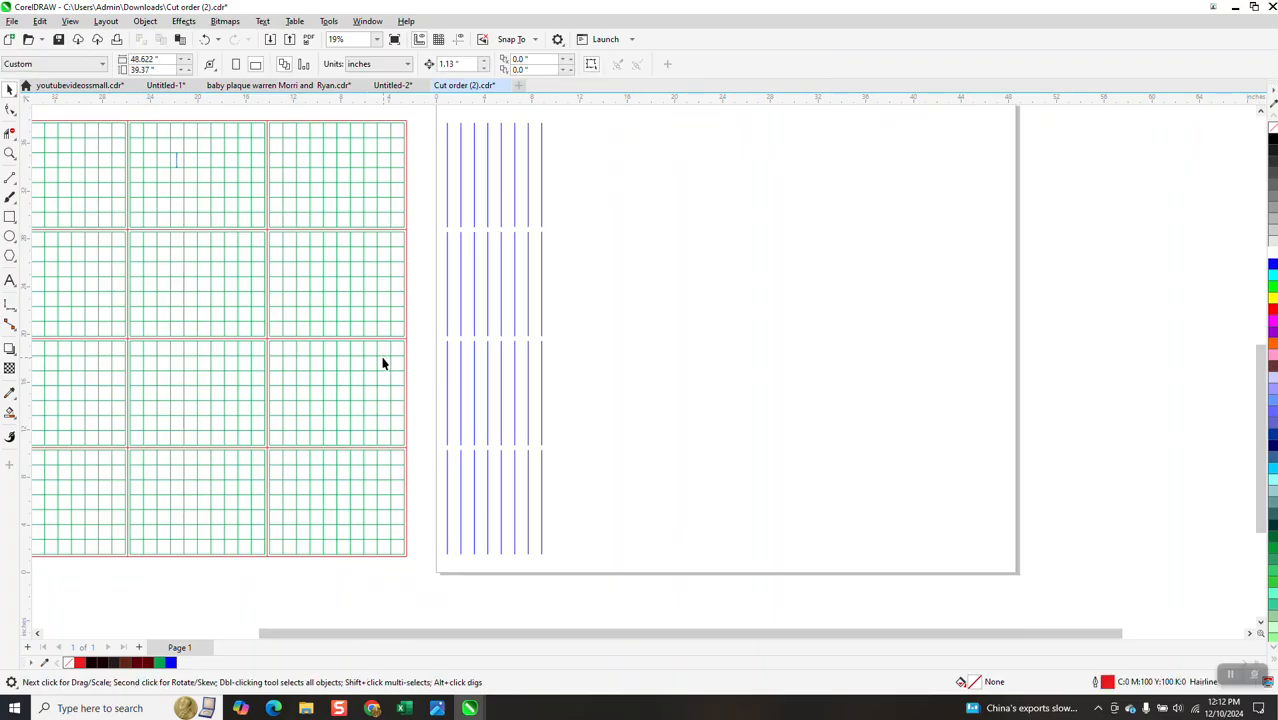
pyautogui.click(379, 355)
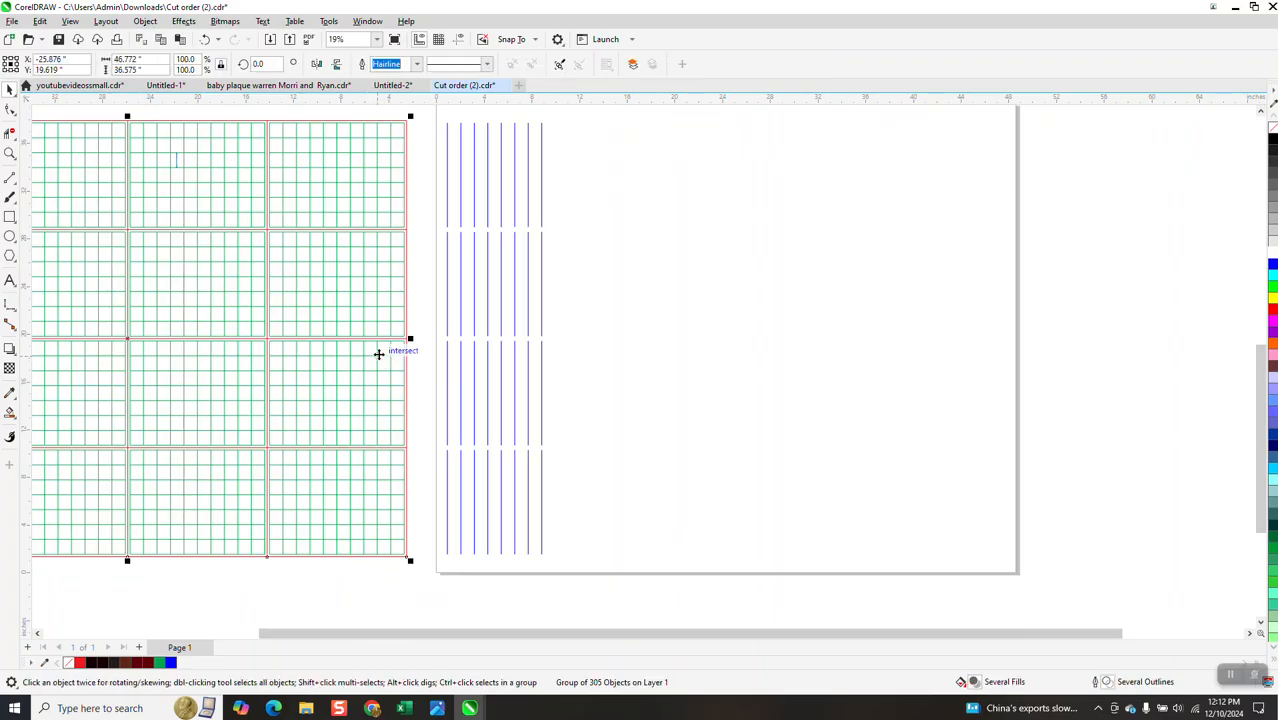
pyautogui.click(397, 117)
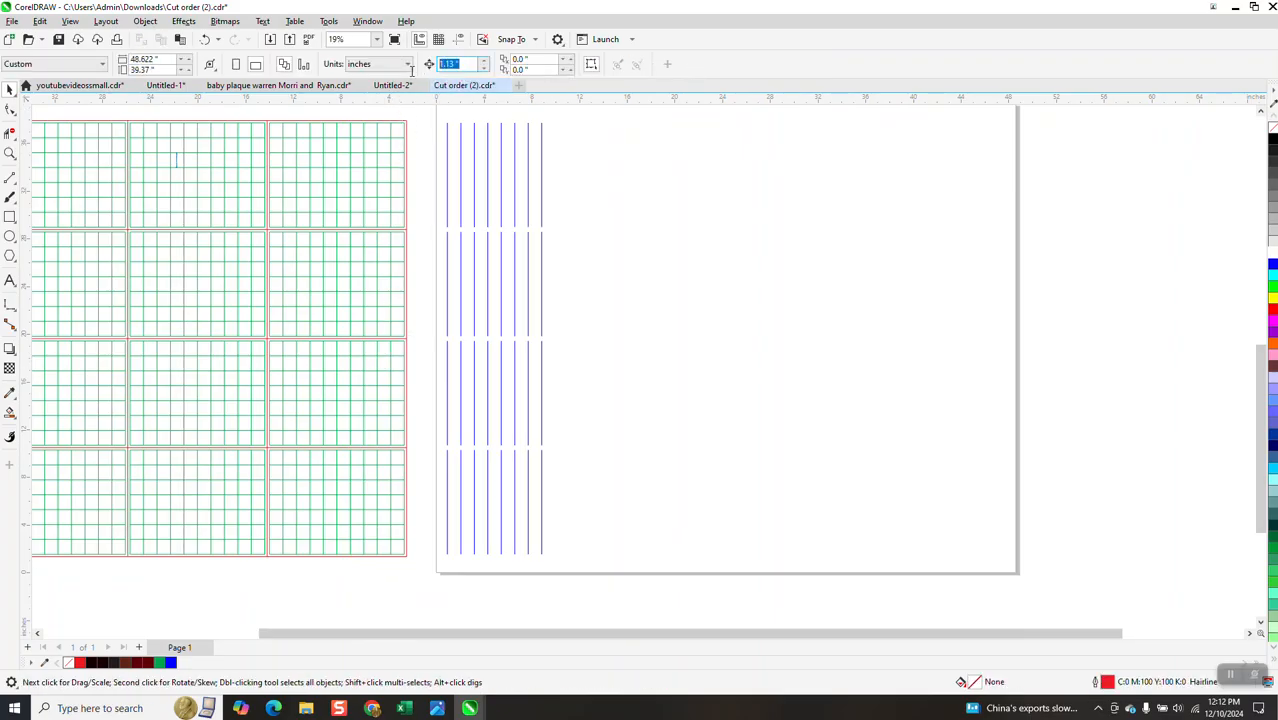
pyautogui.write('5')
pyautogui.click(379, 206)
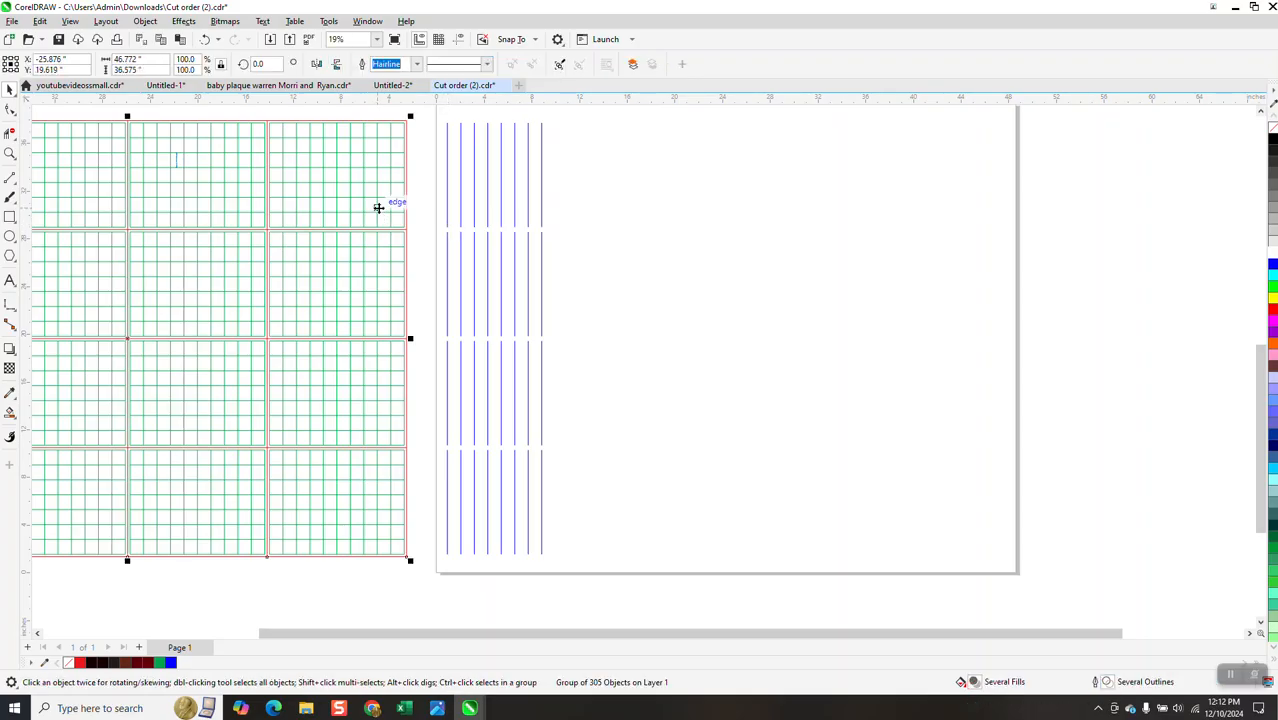
pyautogui.press('pagedown')
pyautogui.click(733, 456)
pyautogui.press('p')
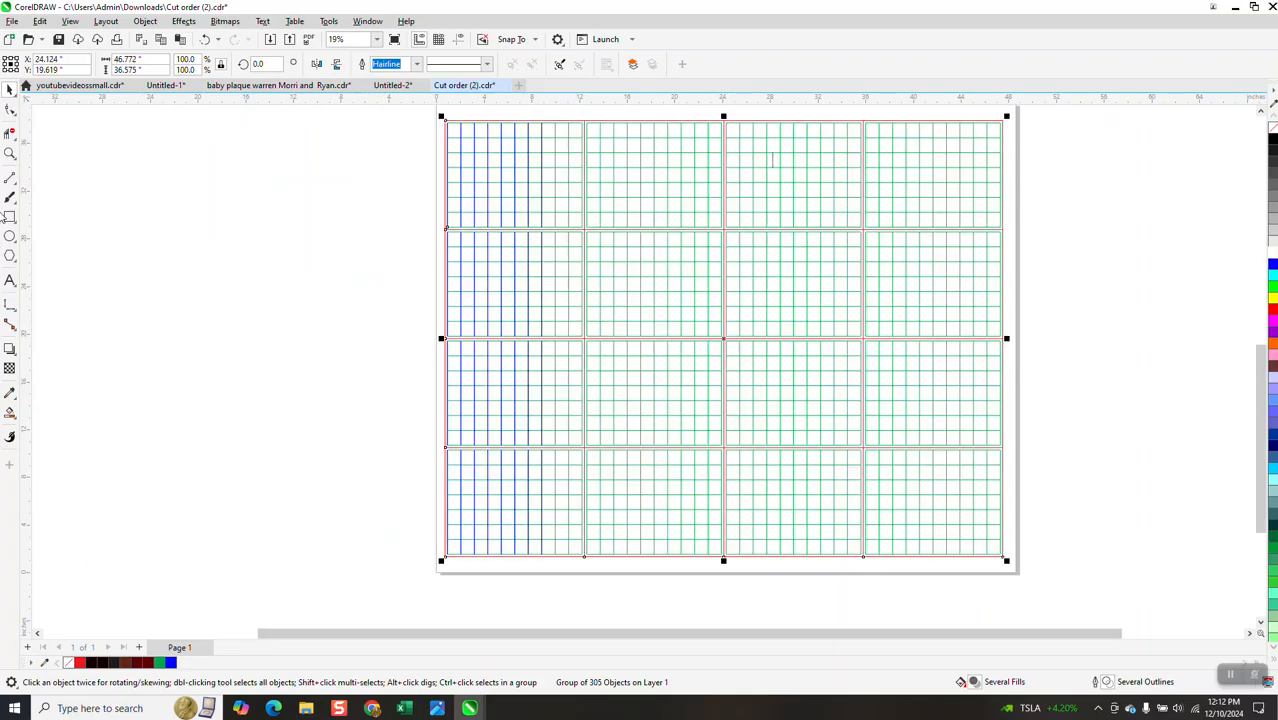
# Zoom in on the grid's upper left and inspect the nodes of the two rightmost blue lines
pyautogui.click(10, 153)
pyautogui.moveTo(434, 114); pyautogui.dragTo(640, 211)
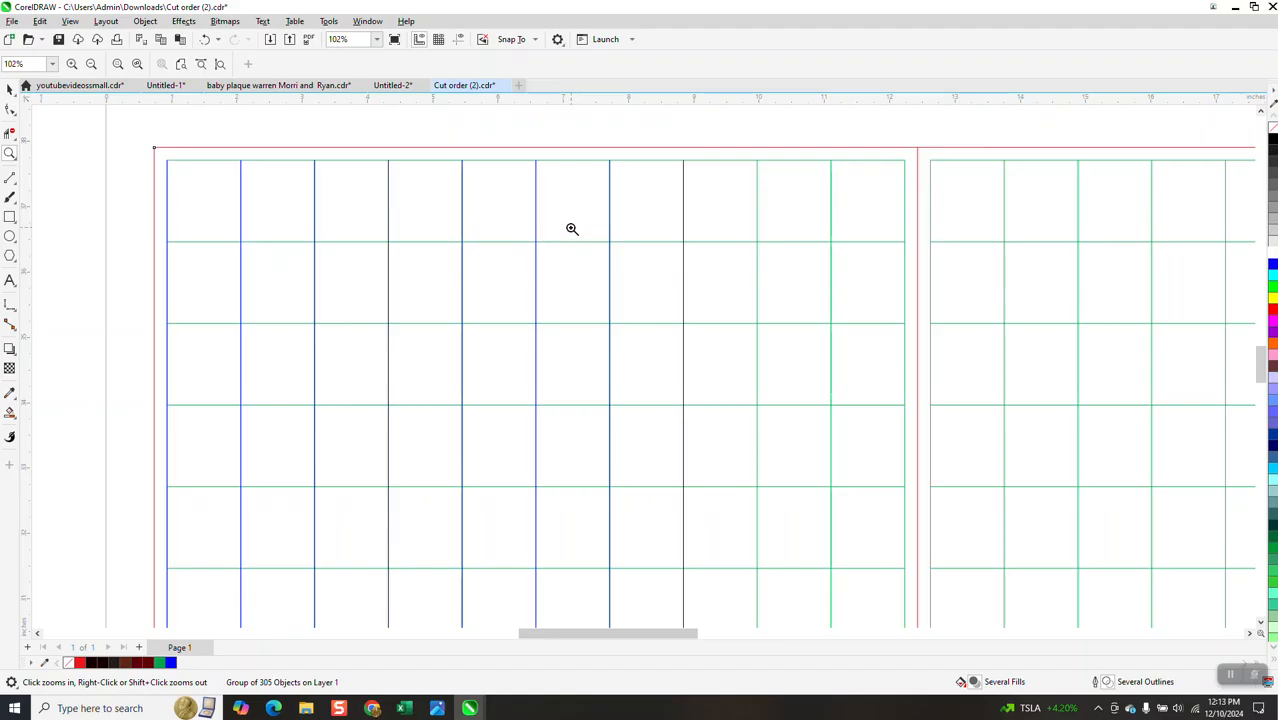
pyautogui.scroll(-1, 574, 228)
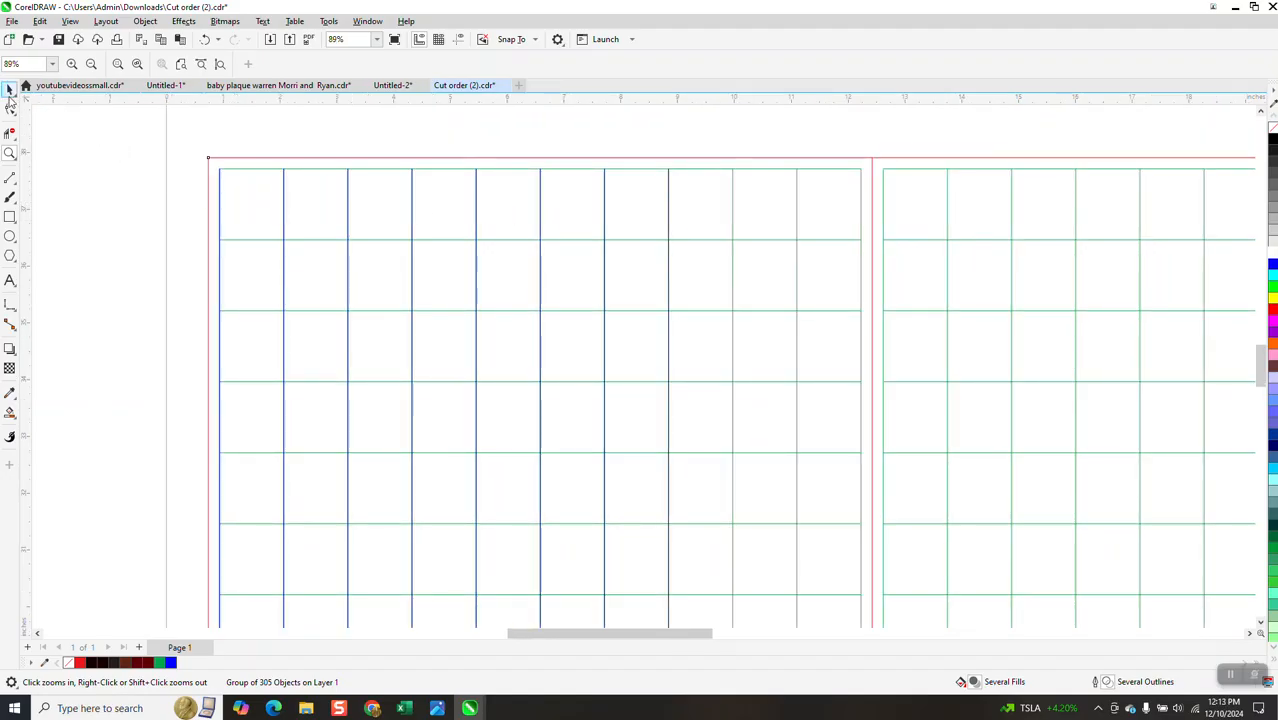
pyautogui.click(10, 110)
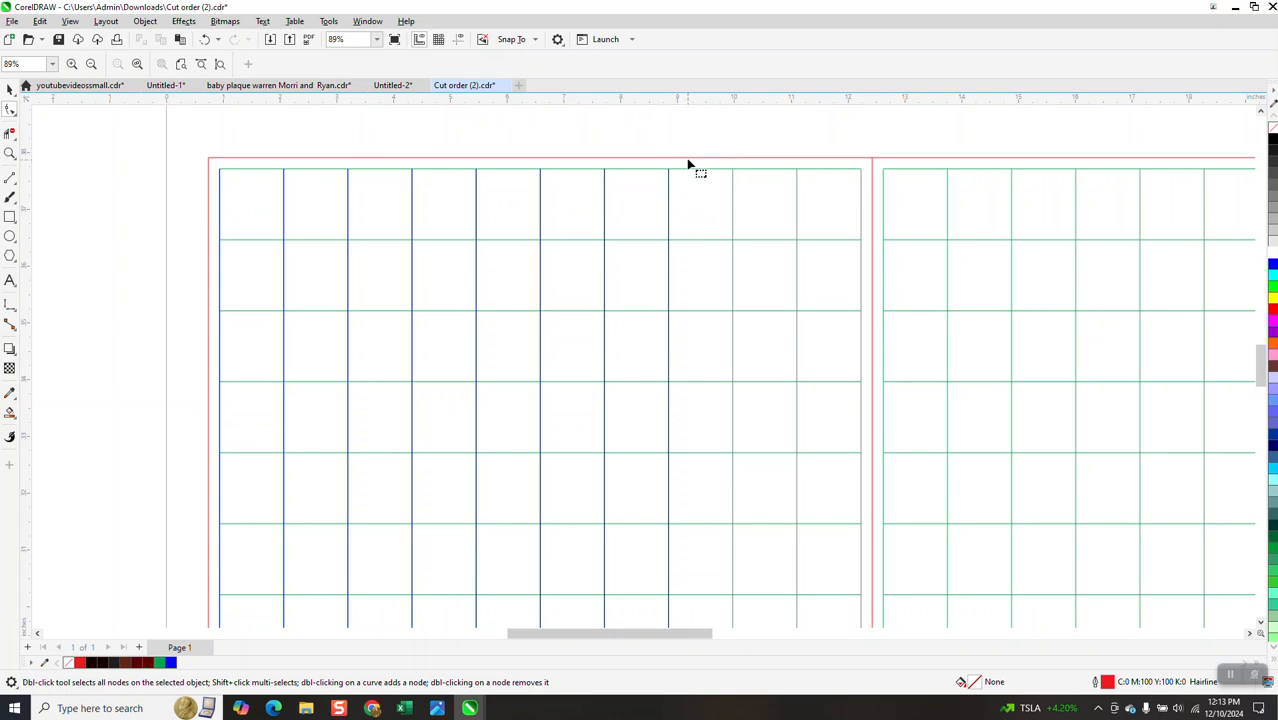
pyautogui.click(669, 196)
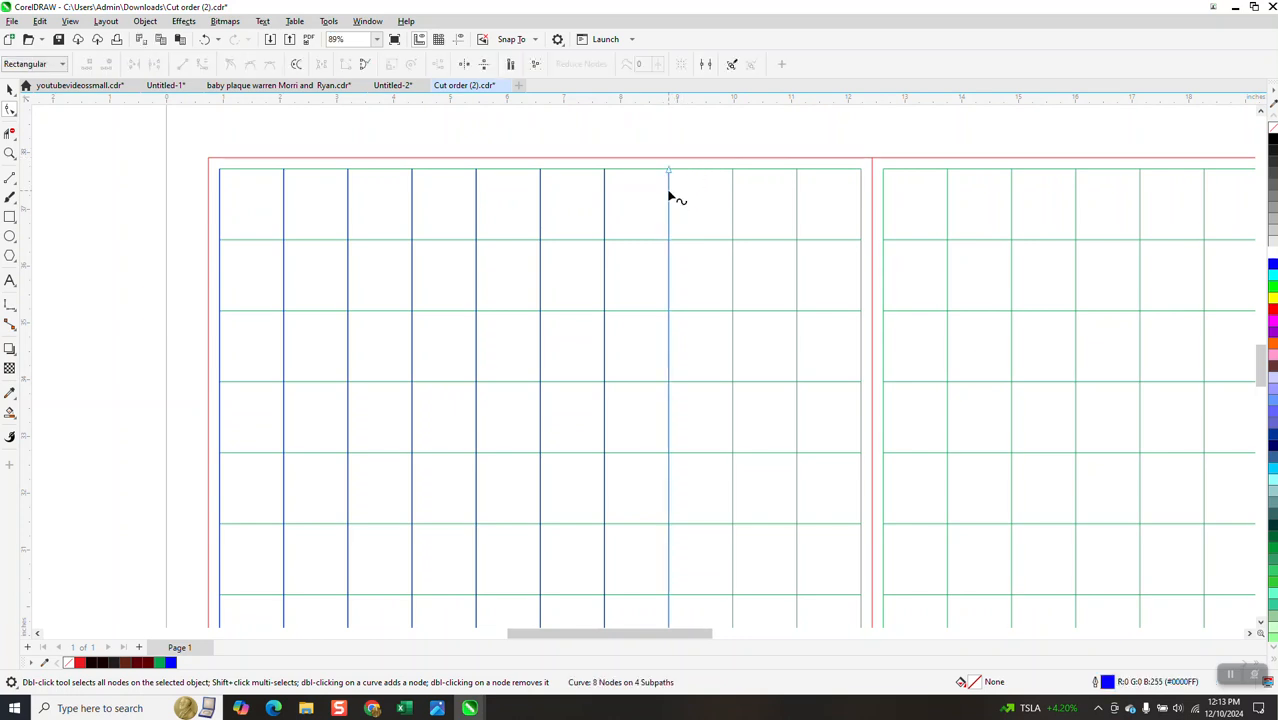
pyautogui.click(604, 203)
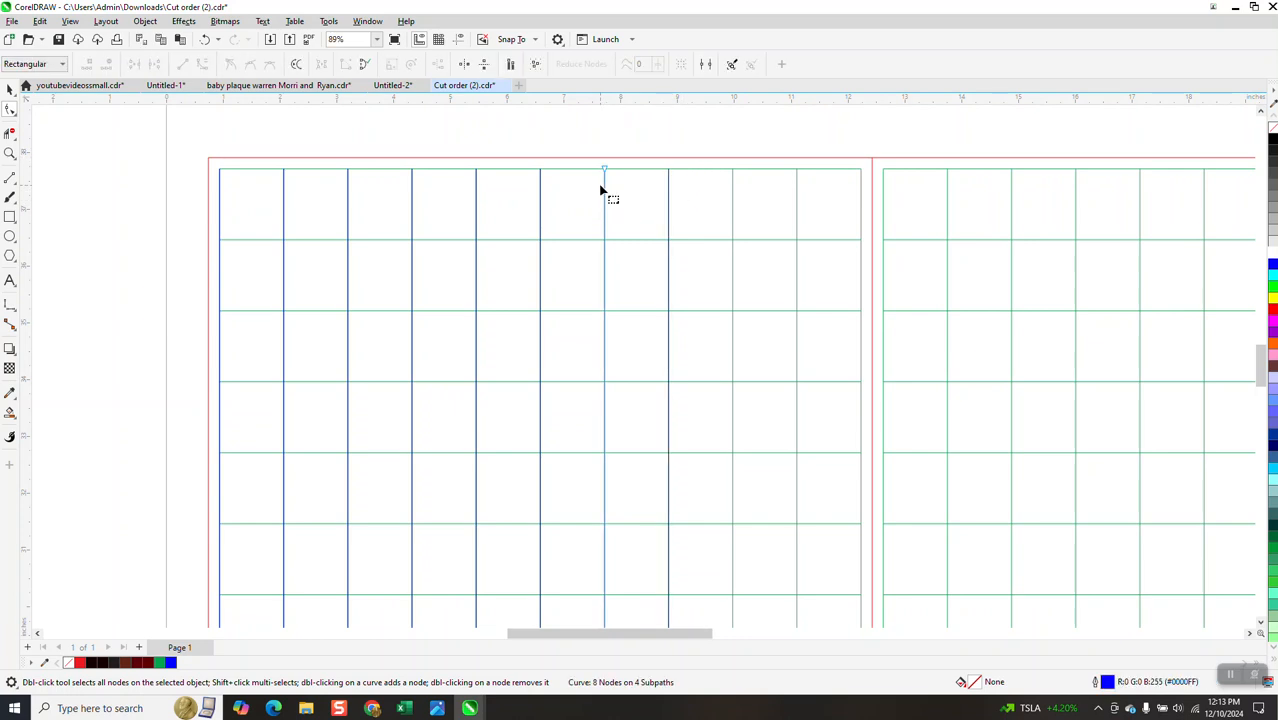
pyautogui.keyDown('shift'); pyautogui.click(668, 196); pyautogui.keyUp('shift')
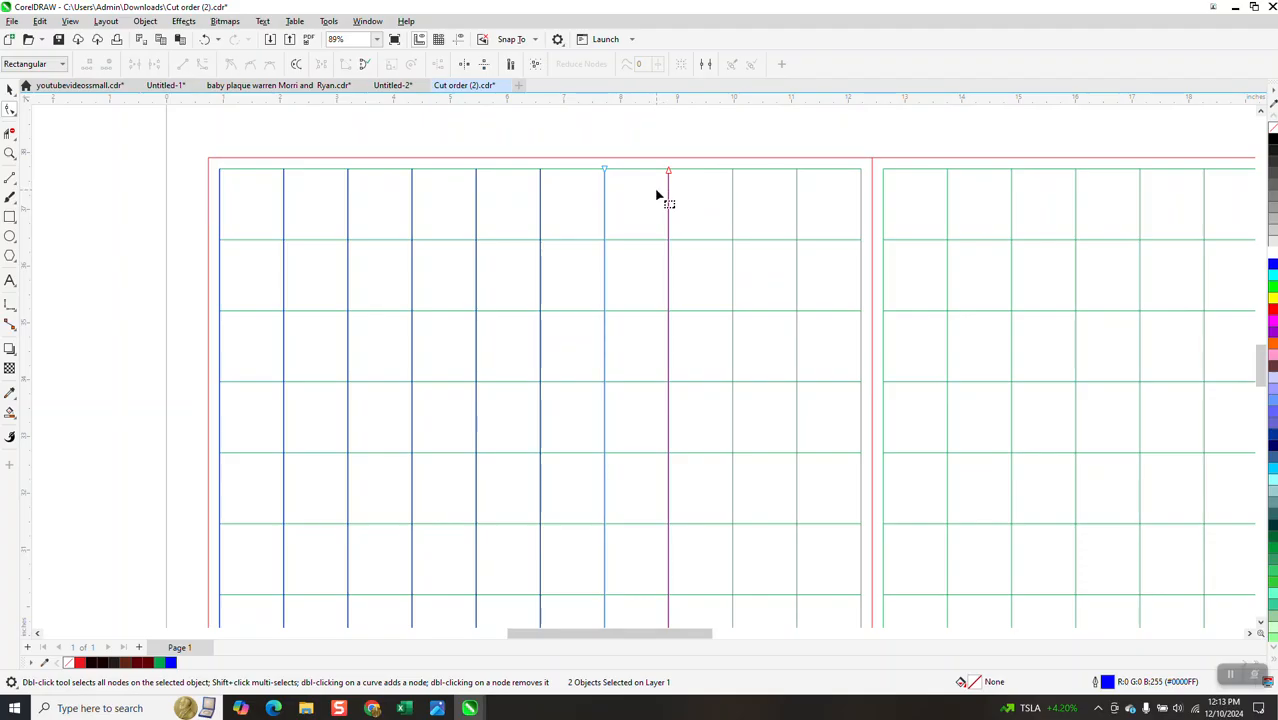
# Select the two rightmost blue lines and nudge them to the right twice
pyautogui.click(10, 88)
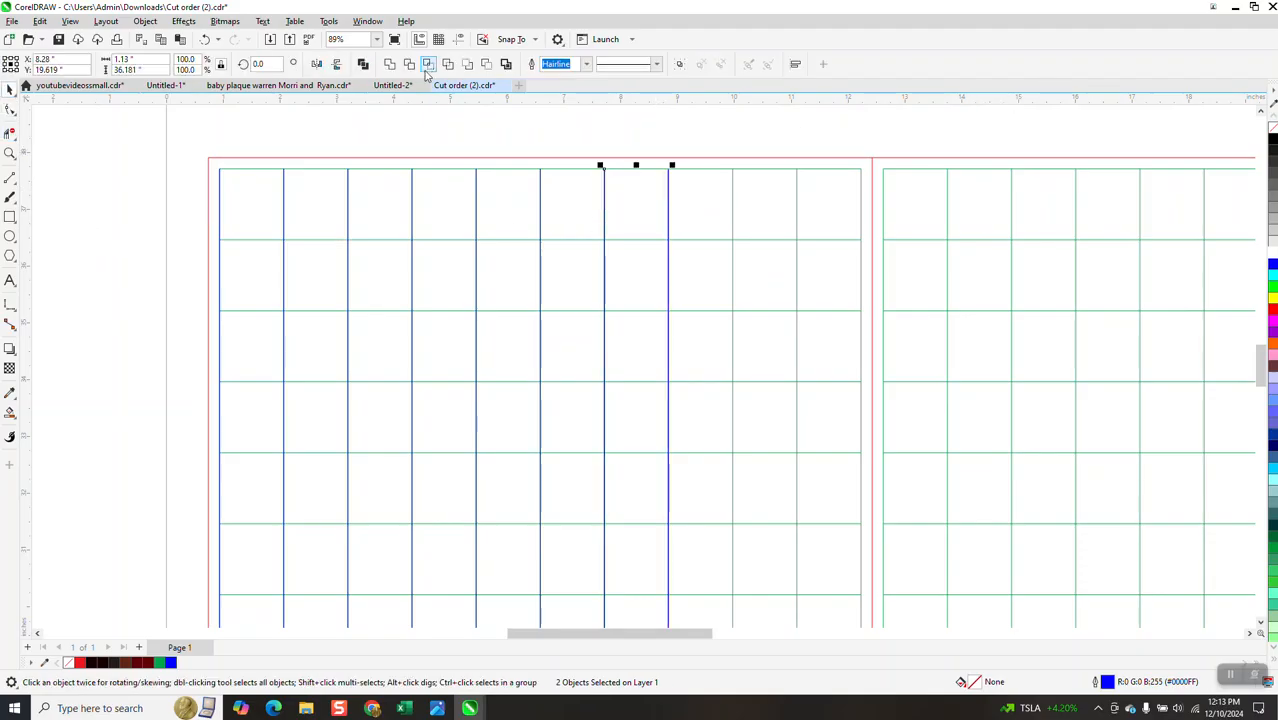
pyautogui.click(672, 180)
pyautogui.click(668, 178)
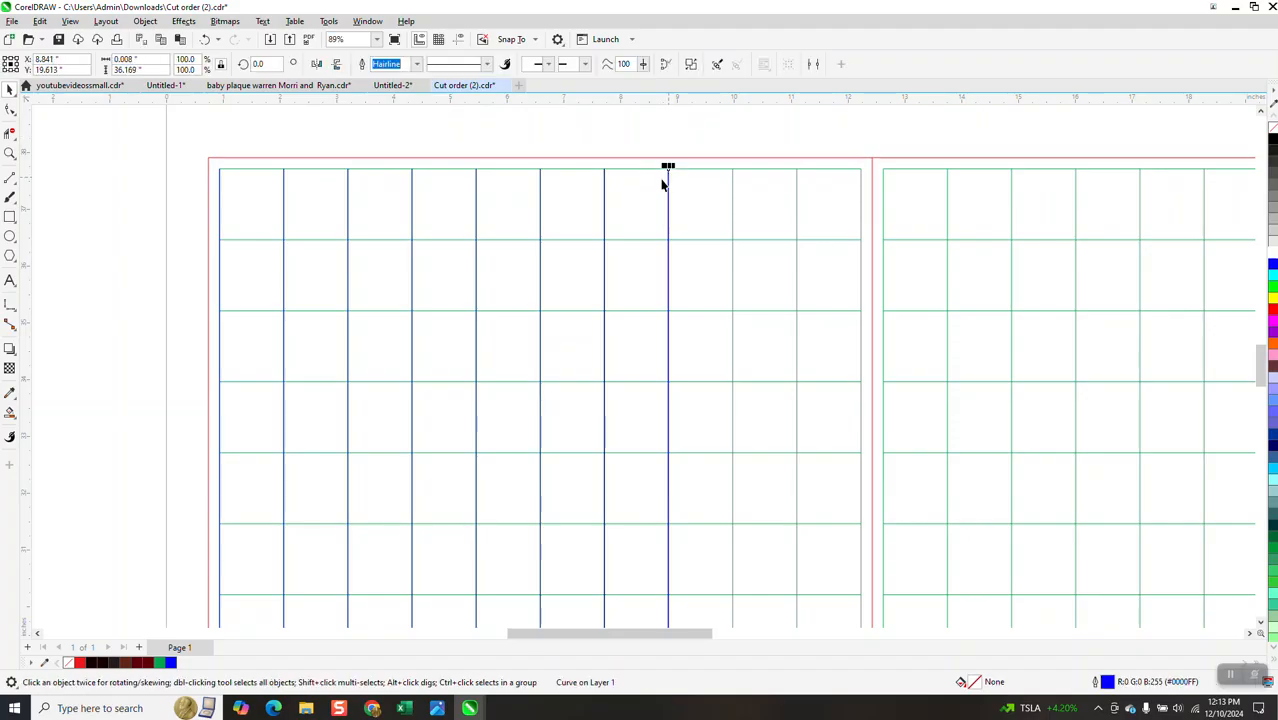
pyautogui.click(604, 192)
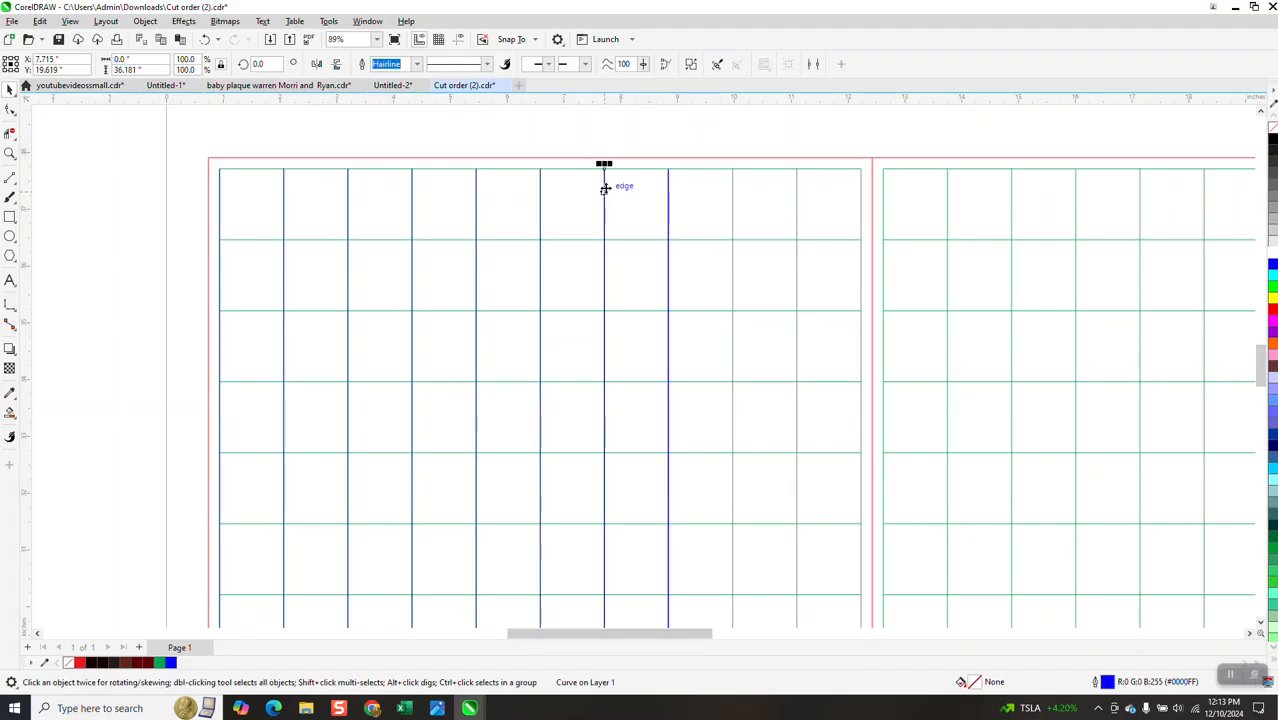
pyautogui.keyDown('shift'); pyautogui.click(669, 205); pyautogui.keyUp('shift')
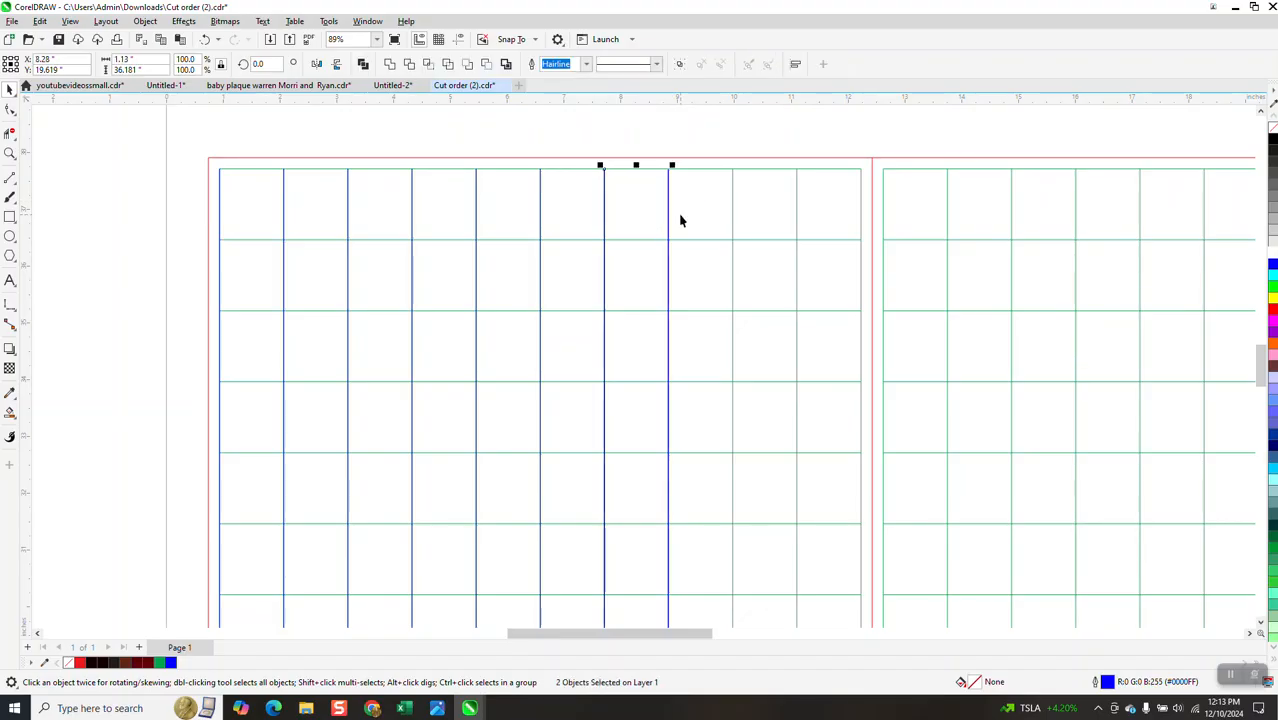
pyautogui.press('Right')
pyautogui.press('Right')
pyautogui.click(669, 214)
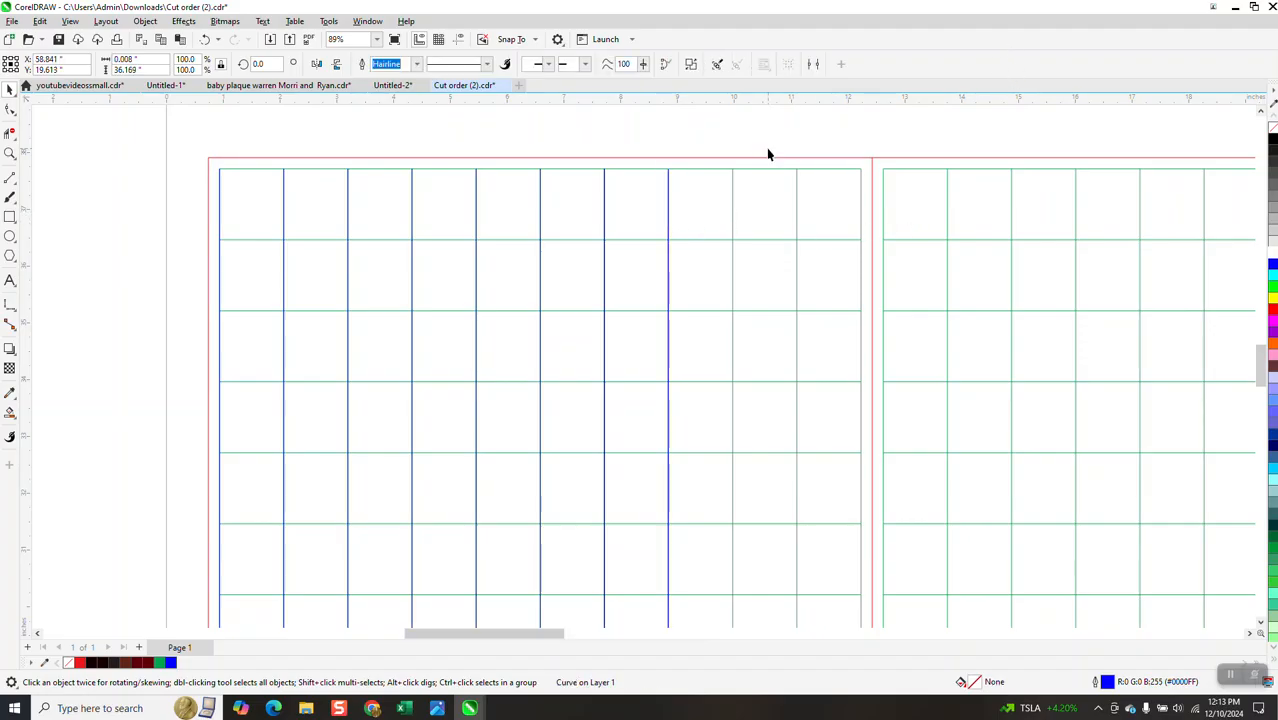
# Try duplicating the rightmost blue line with a 1.13 inch duplicate distance, and undo the duplicate
pyautogui.click(203, 40)
pyautogui.click(521, 124)
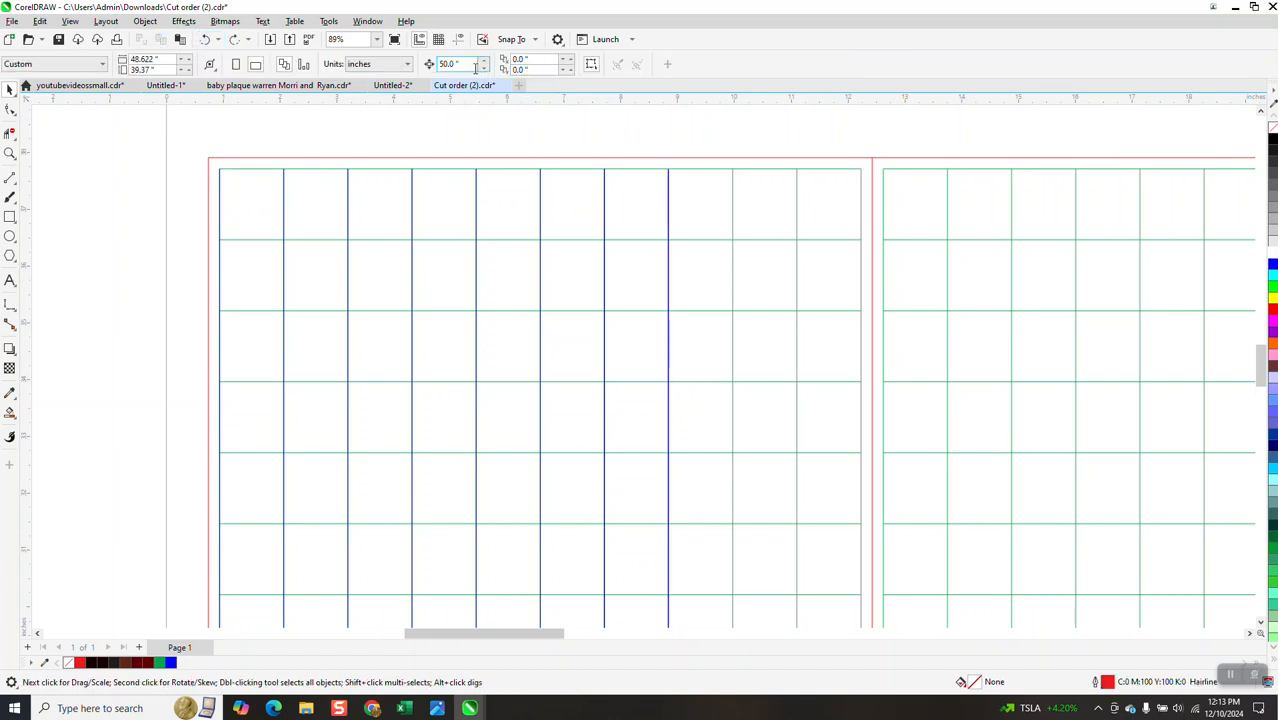
pyautogui.write('1.13')
pyautogui.press('Return')
pyautogui.click(669, 204)
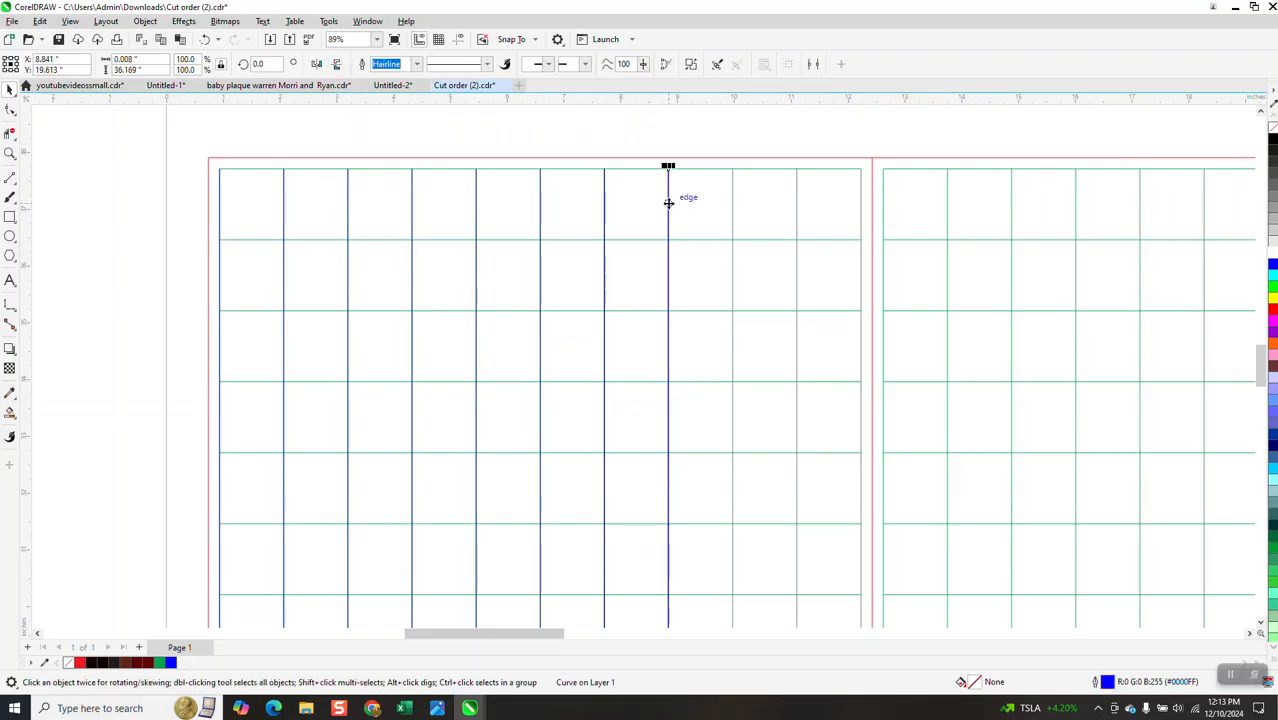
pyautogui.hotkey('ctrl', 'd')
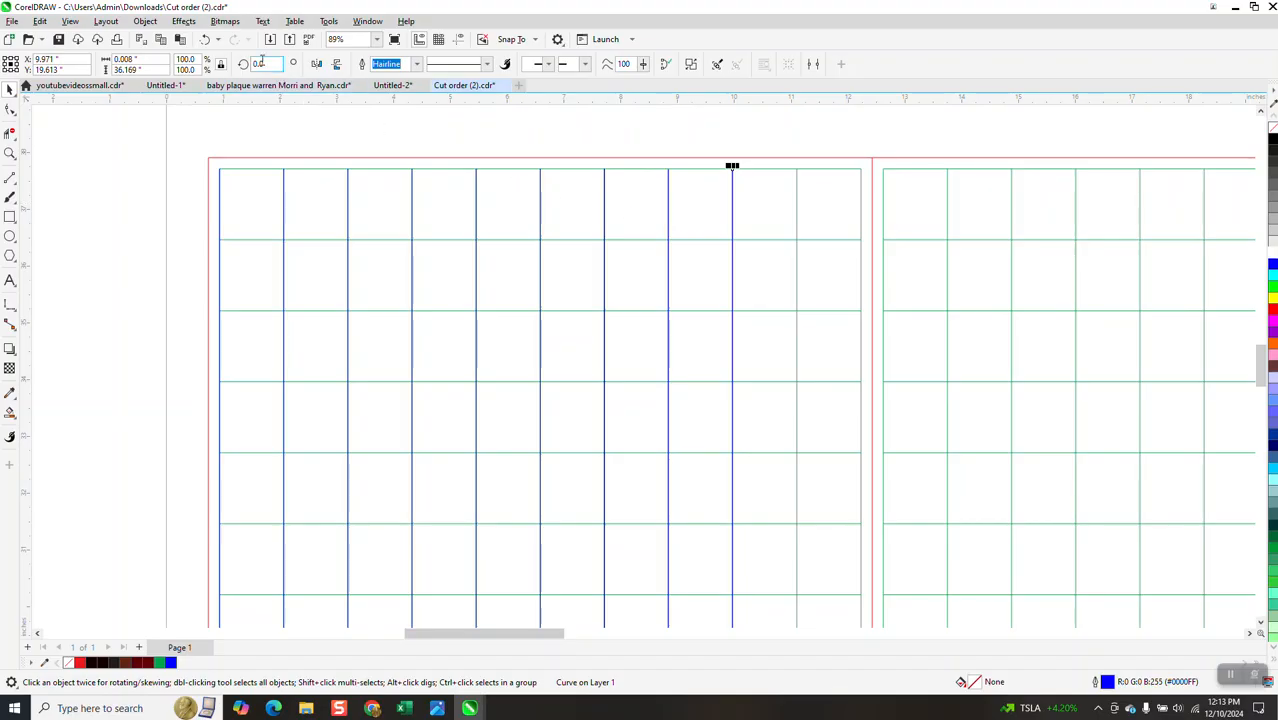
pyautogui.click(204, 42)
pyautogui.click(204, 42)
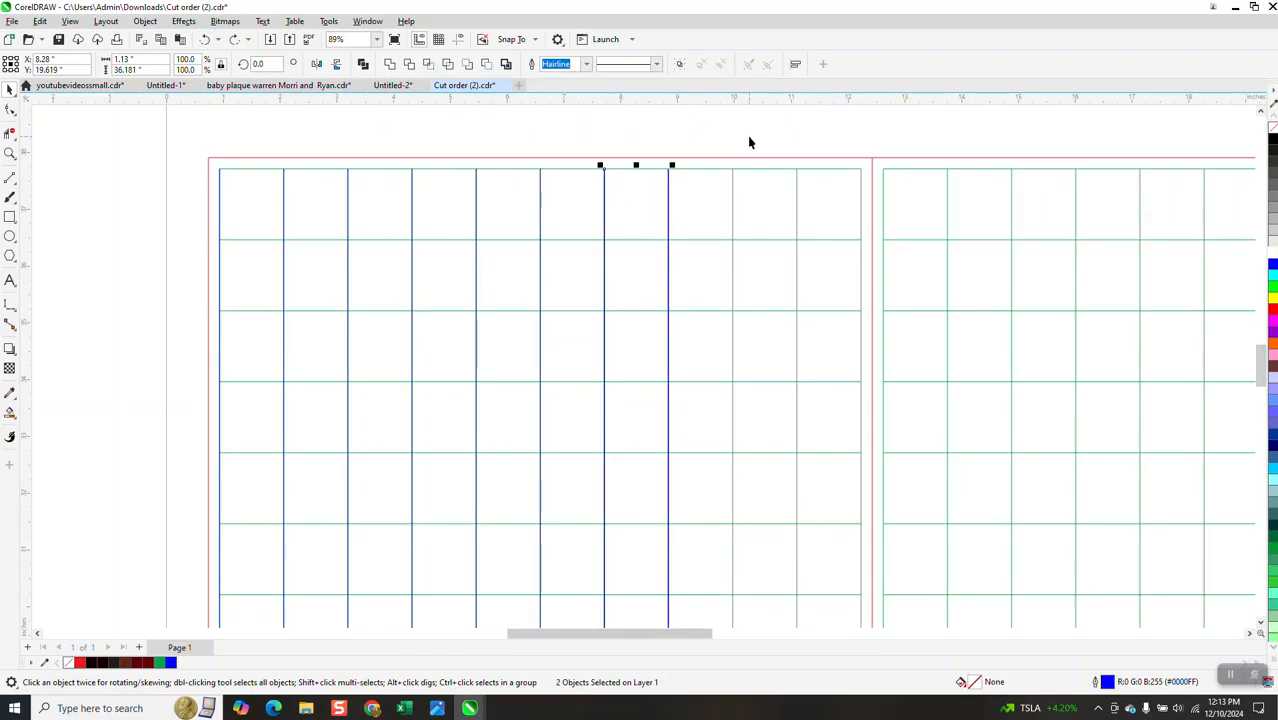
pyautogui.hotkey('ctrl', 'd')
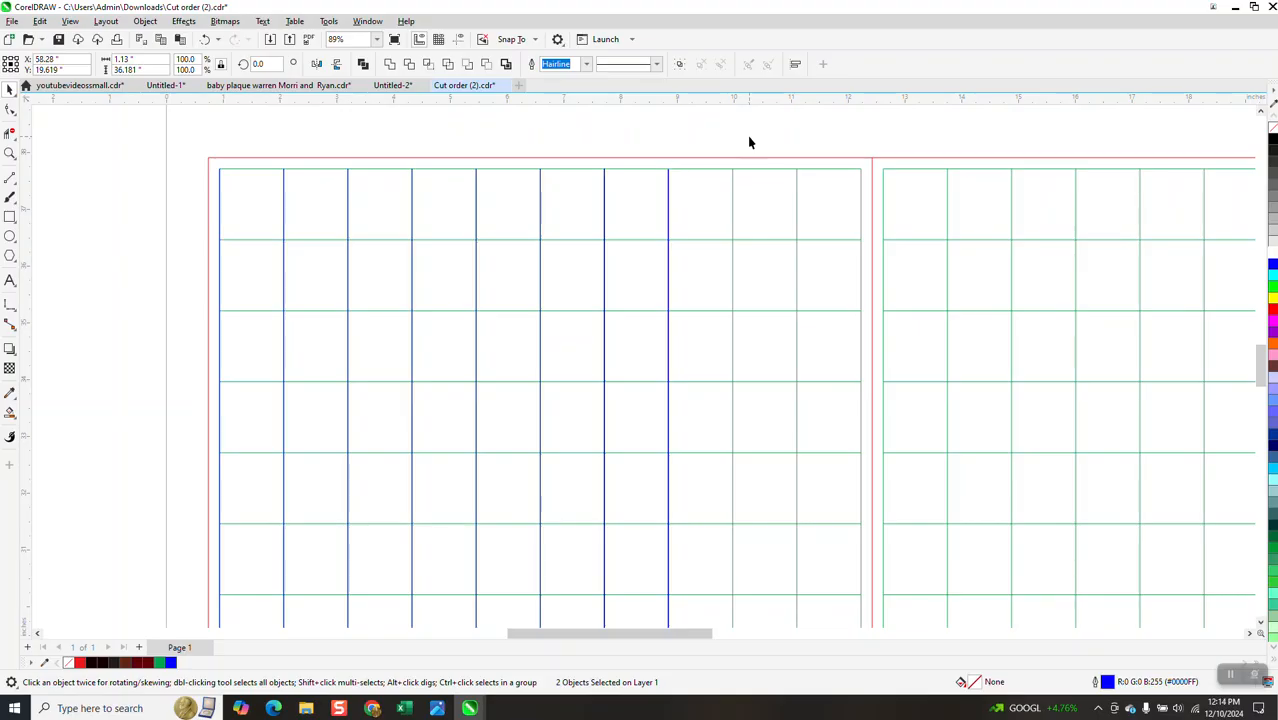
pyautogui.click(659, 120)
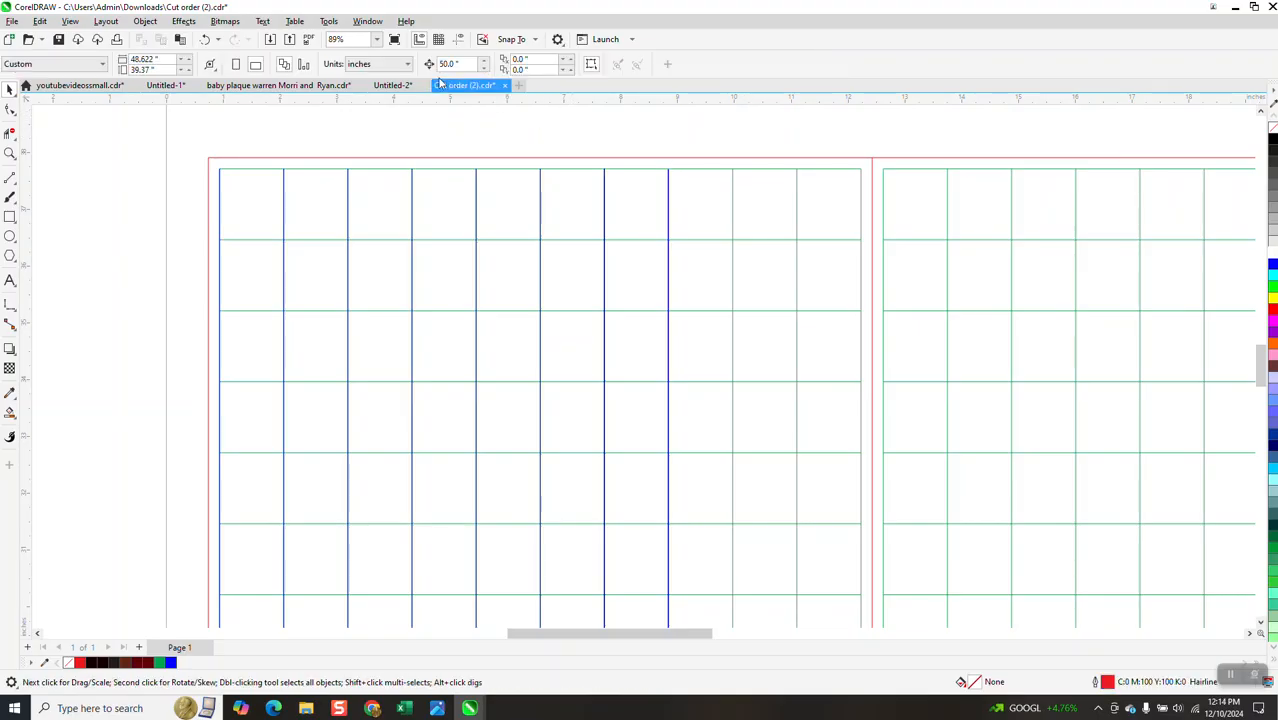
pyautogui.click(210, 40)
# Set the duplicate distance to 2.26 inches and duplicate the two rightmost blue lines to the right
pyautogui.click(513, 123)
pyautogui.doubleClick(442, 66)
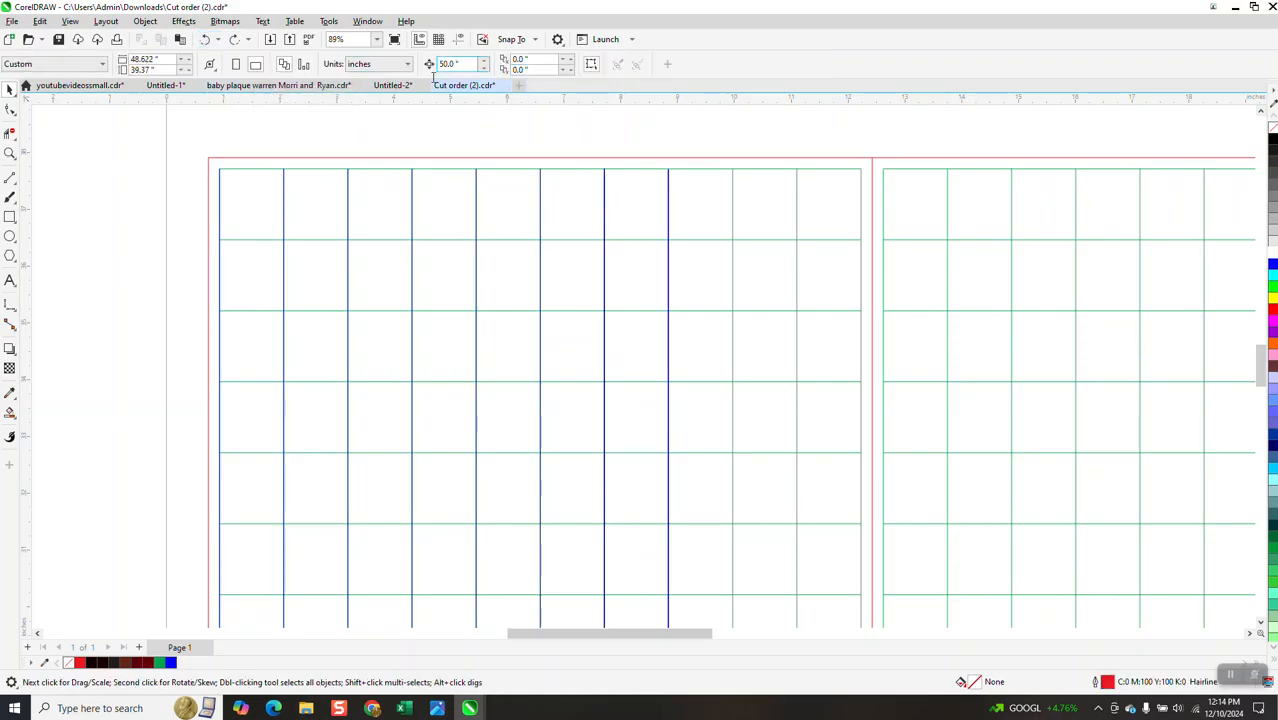
pyautogui.write('2.26')
pyautogui.click(605, 200)
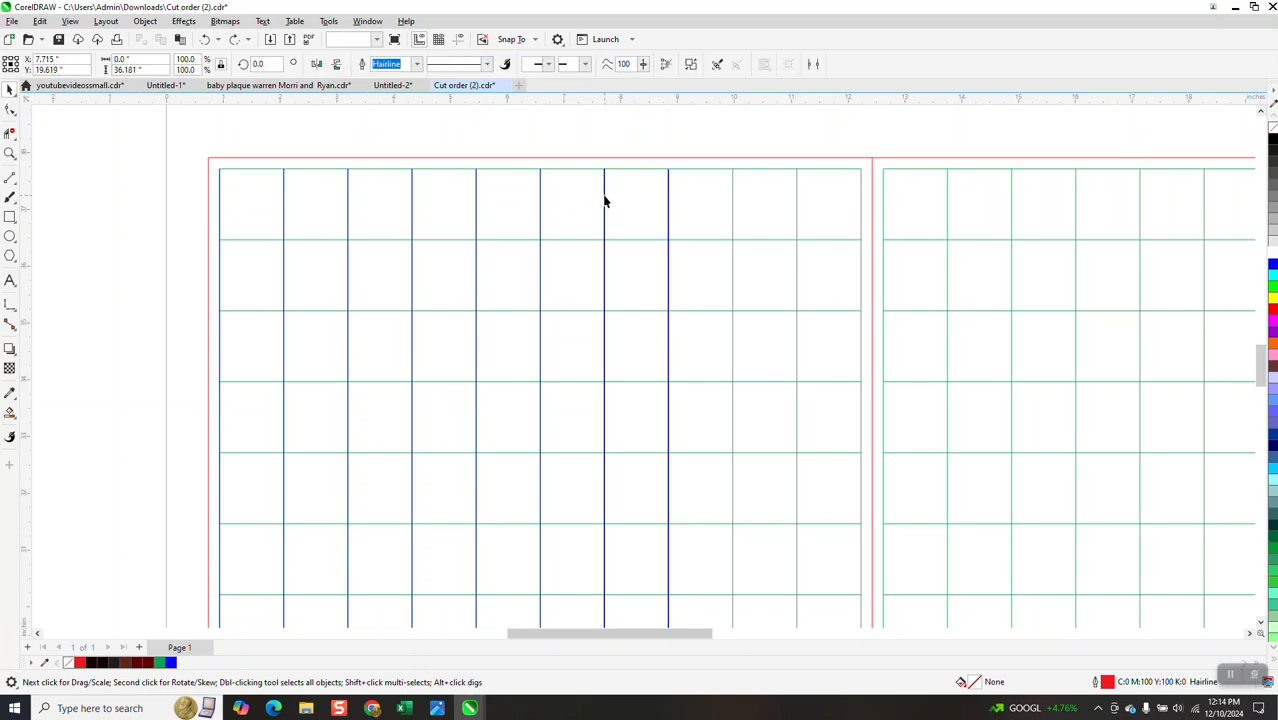
pyautogui.click(670, 196)
pyautogui.keyDown('shift'); pyautogui.click(670, 196); pyautogui.keyUp('shift')
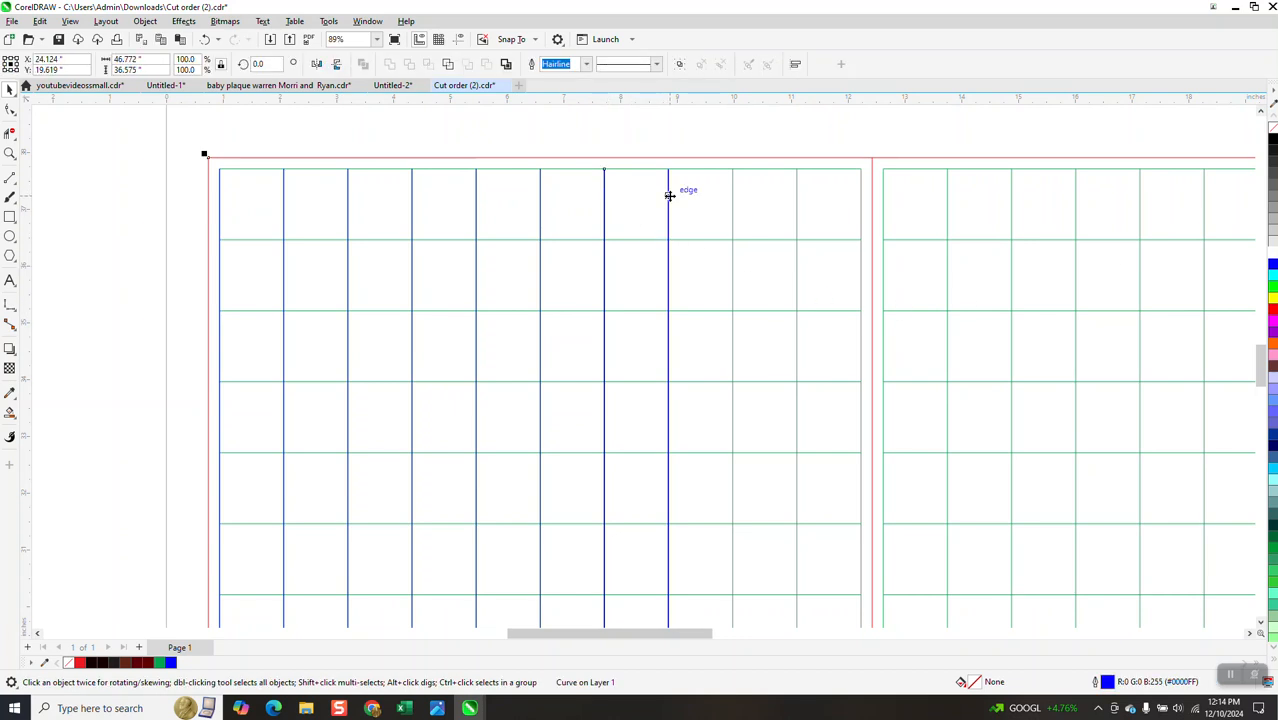
pyautogui.click(691, 190)
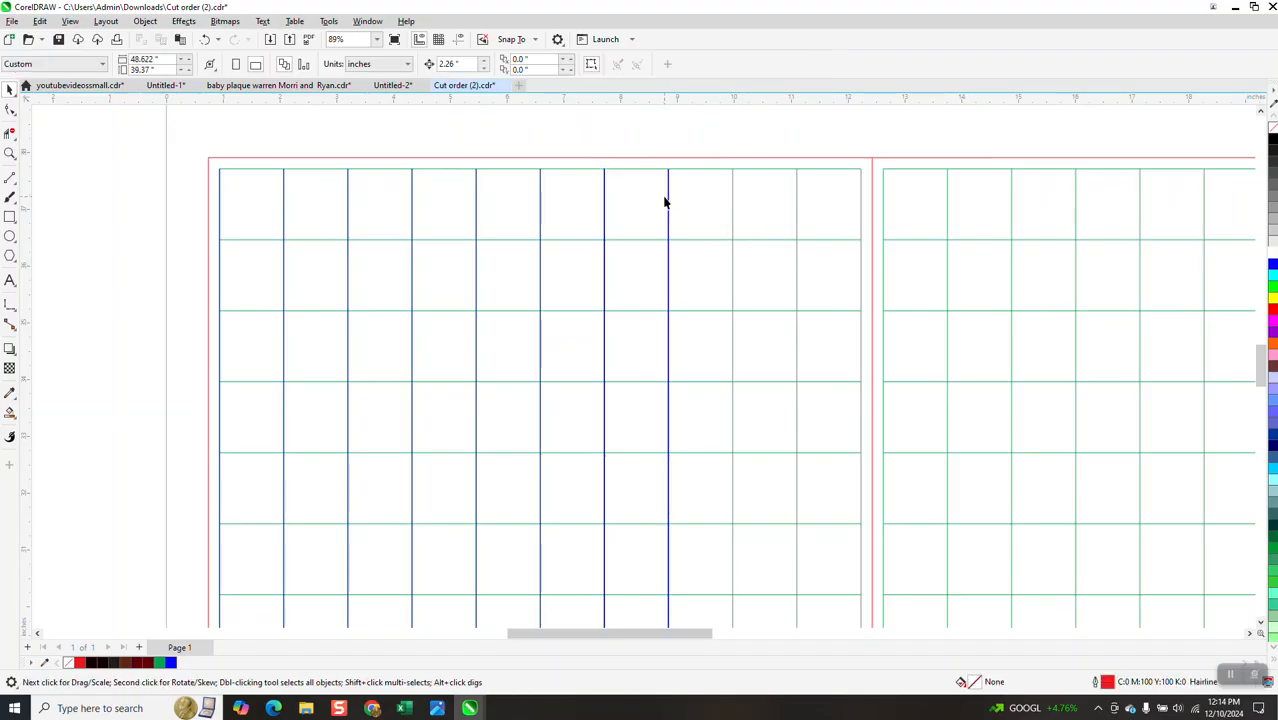
pyautogui.click(669, 203)
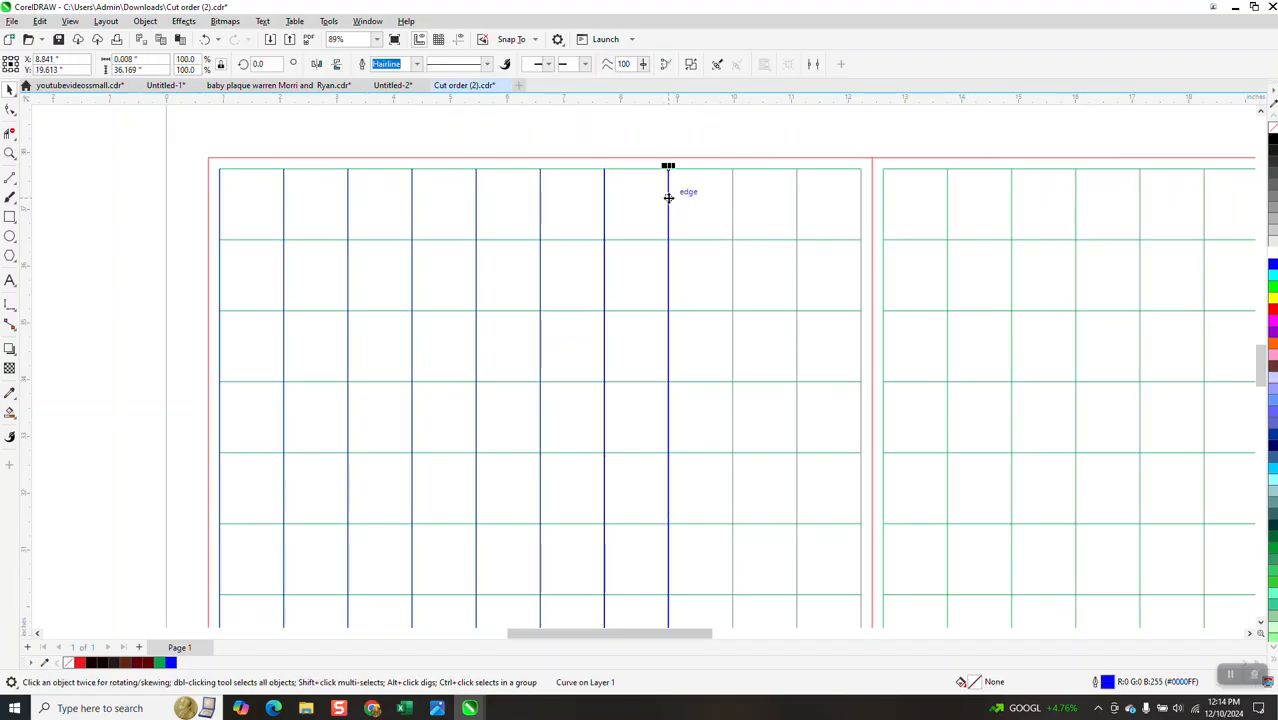
pyautogui.keyDown('shift'); pyautogui.click(604, 205); pyautogui.keyUp('shift')
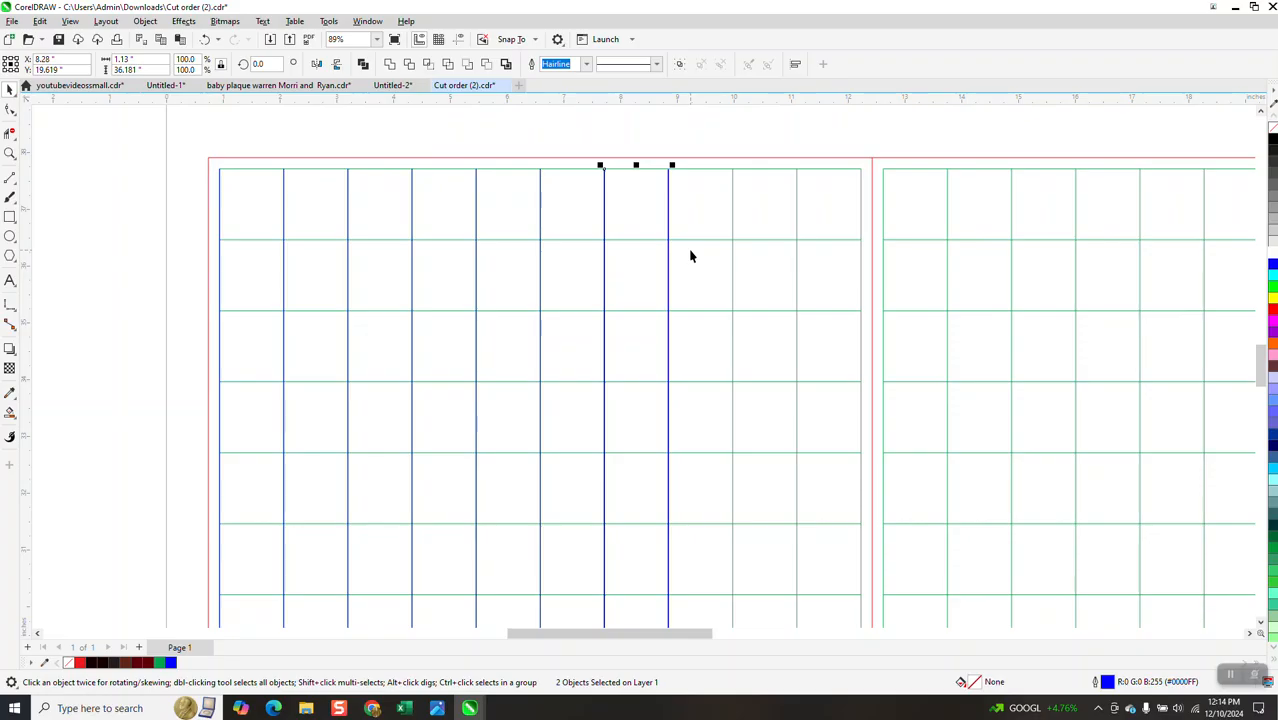
pyautogui.hotkey('ctrl', 'd')
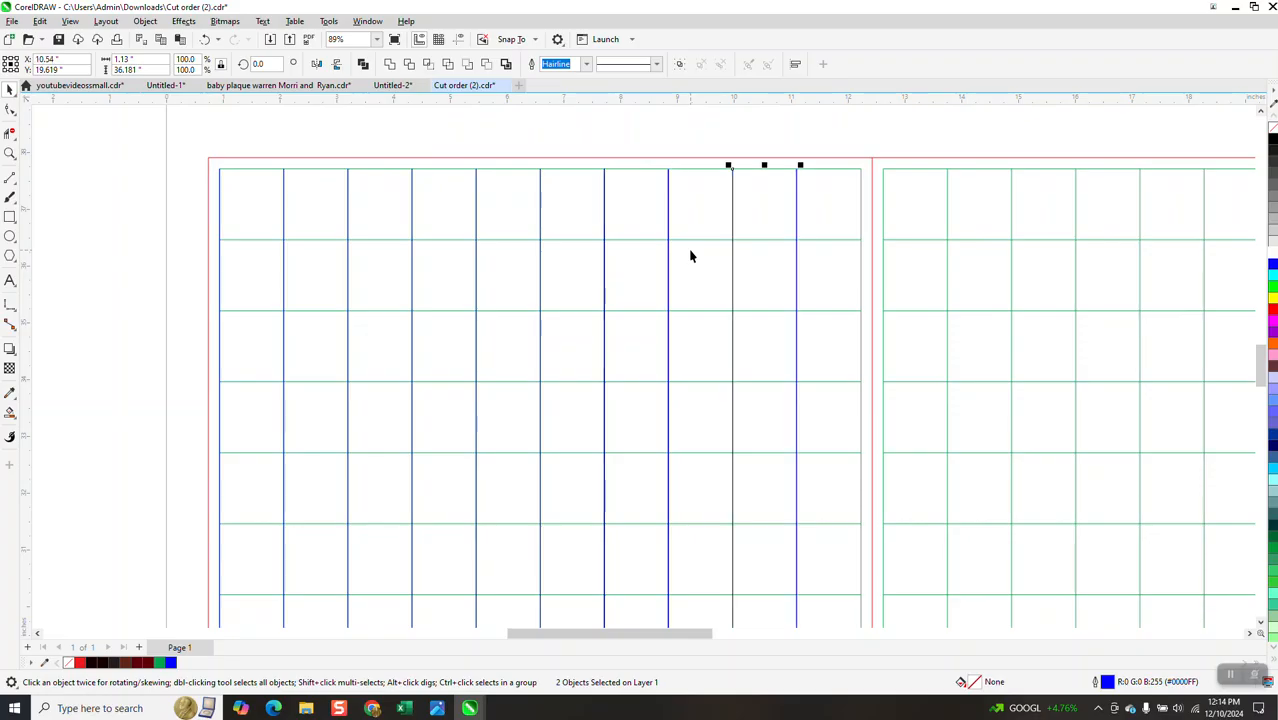
# Set the nudge distance to 1.13 inches and nudge the rightmost blue line right onto the grid's right edge
pyautogui.click(826, 156)
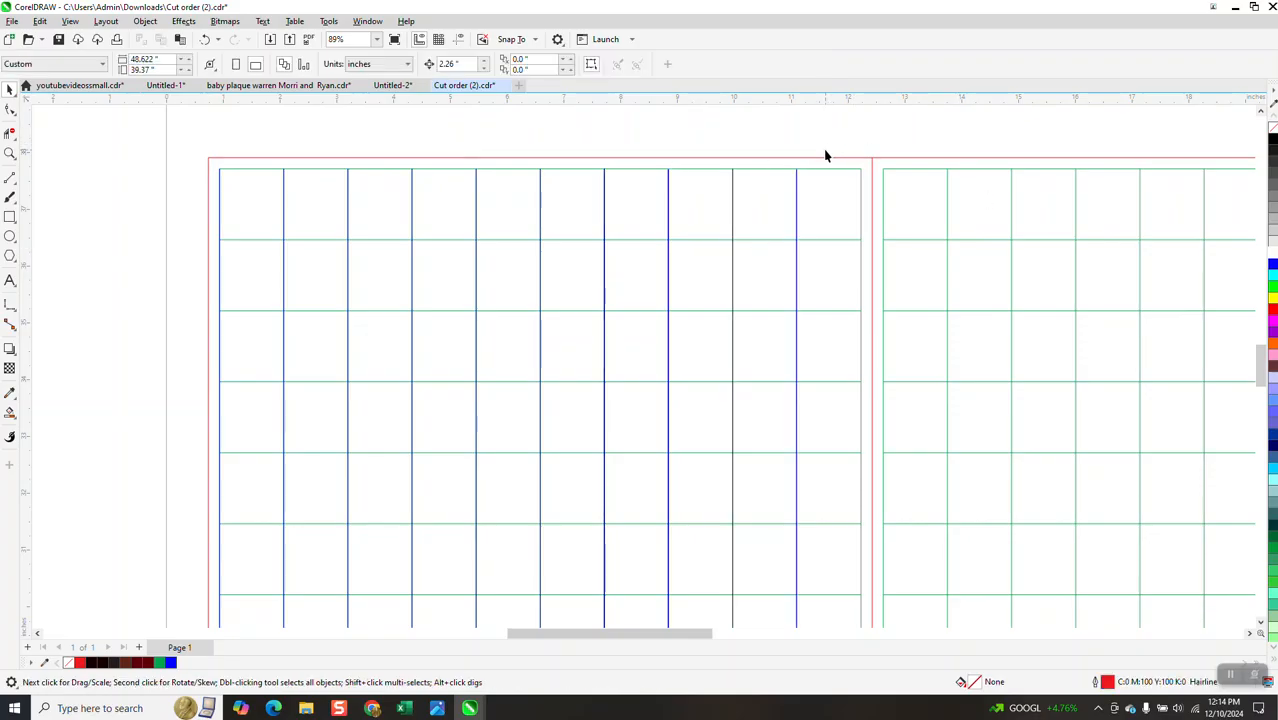
pyautogui.doubleClick(452, 64)
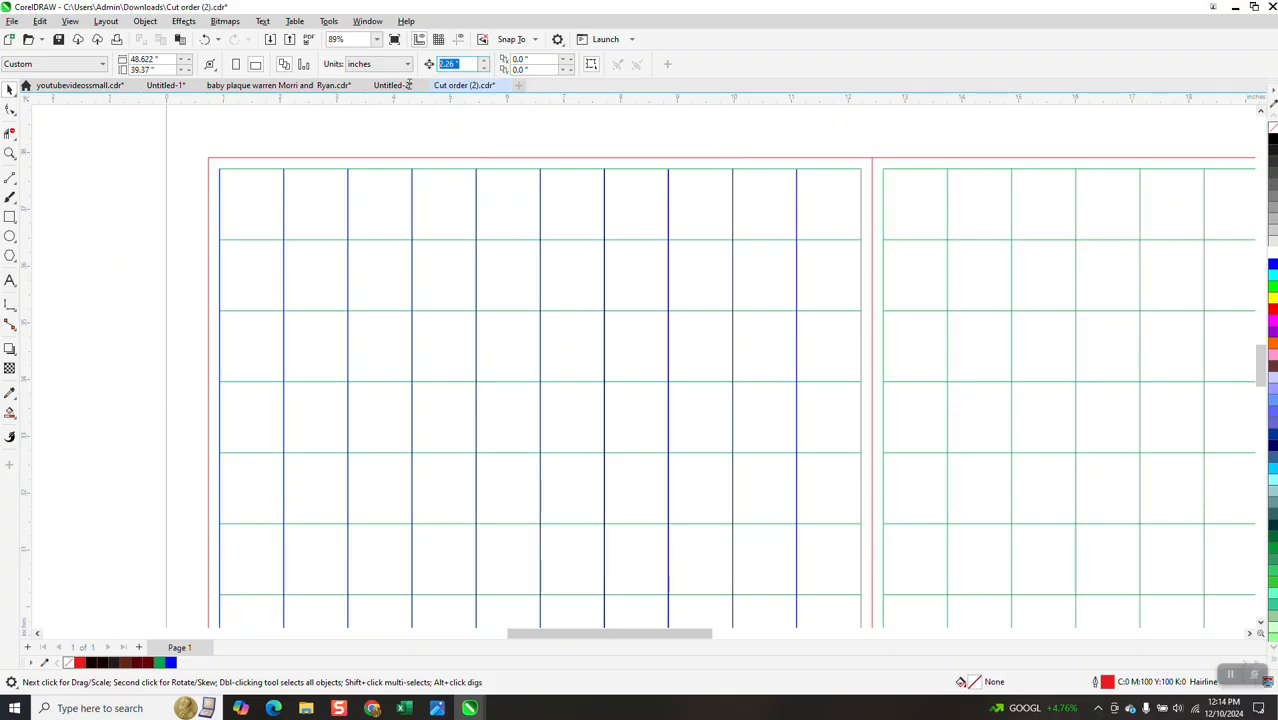
pyautogui.write('1.13')
pyautogui.click(797, 216)
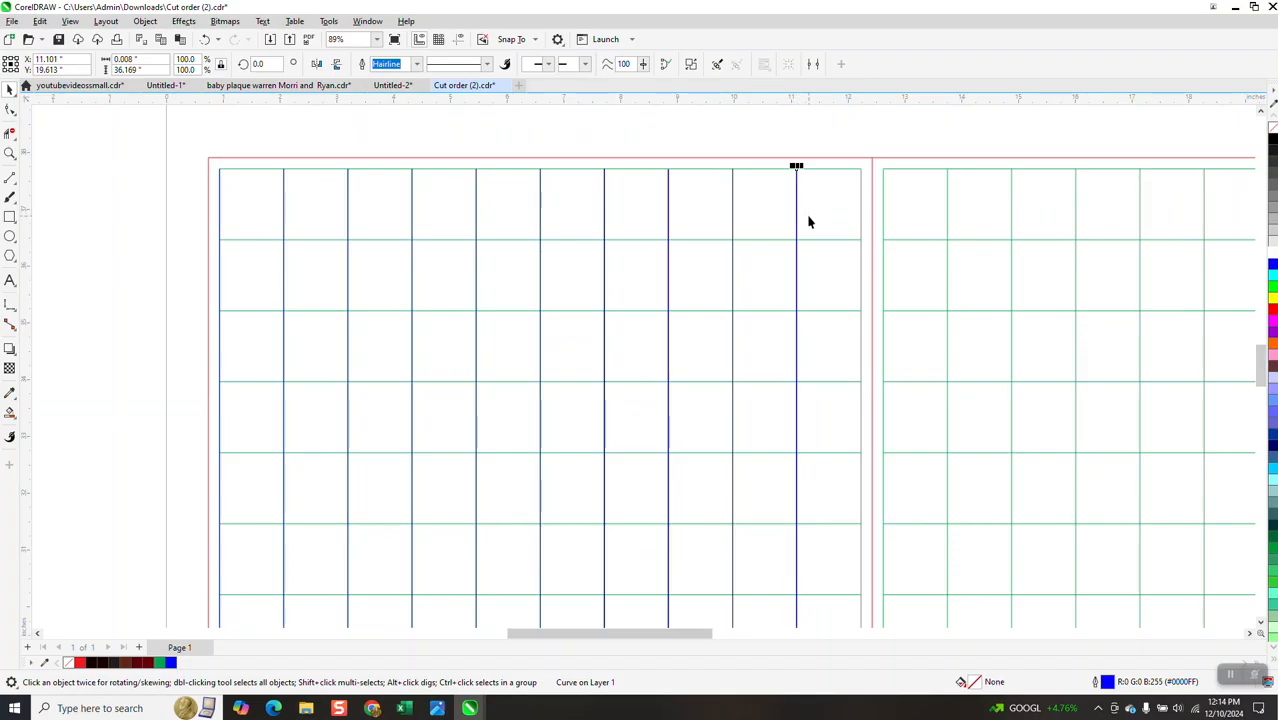
pyautogui.press('Right')
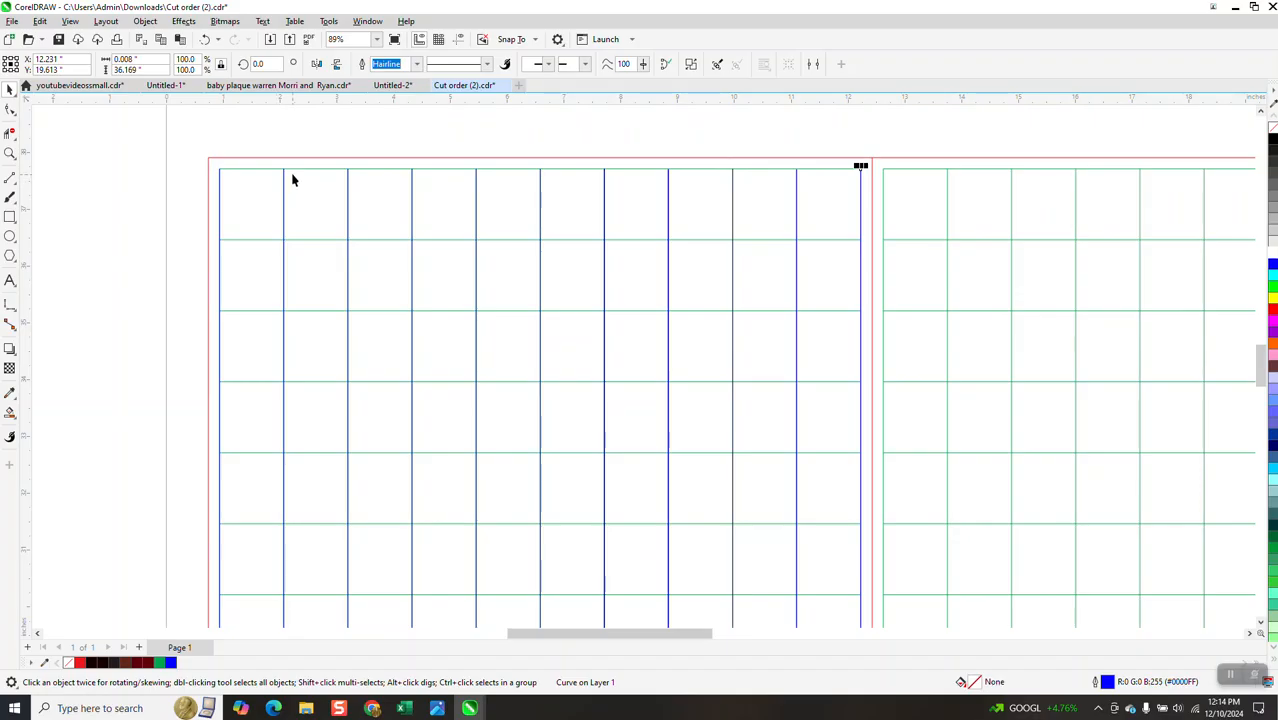
# Set the nudge distance to 50 inches and nudge the grid group 50 inches left, away from the lines
pyautogui.click(338, 139)
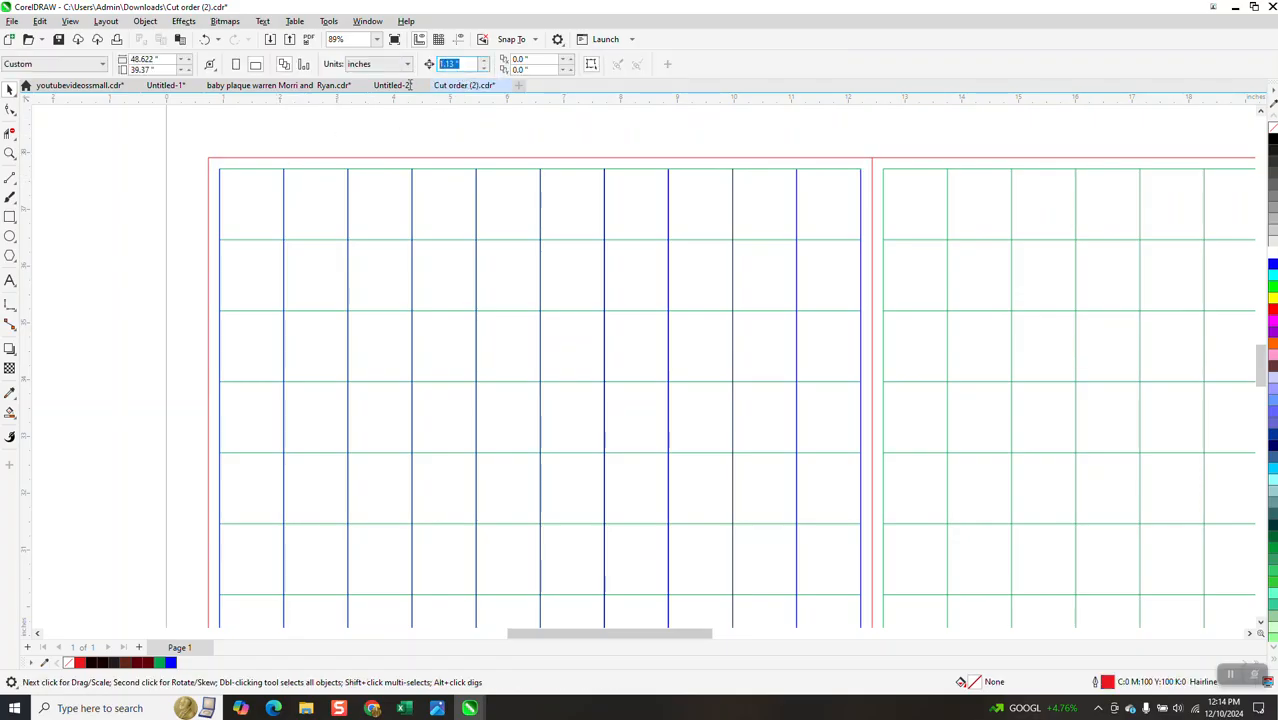
pyautogui.write('50')
pyautogui.press('Return')
pyautogui.click(546, 157)
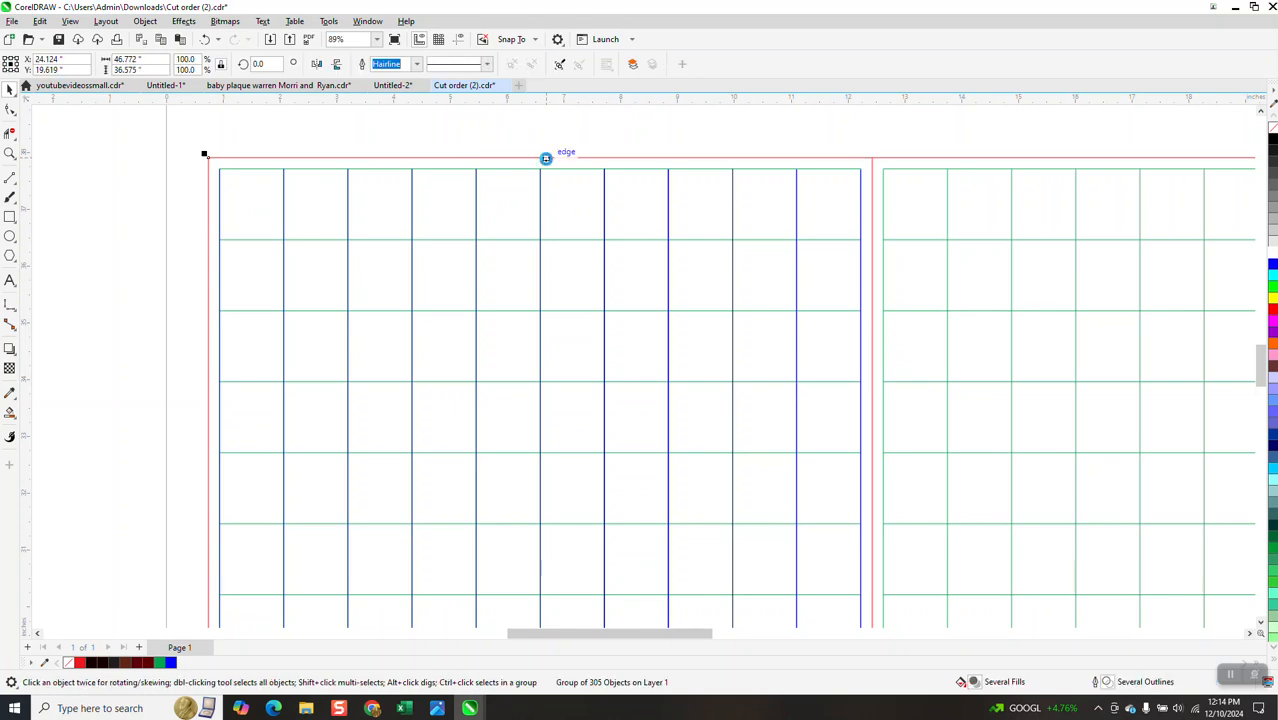
pyautogui.press('Left')
# Inspect the nodes of the vertical cut lines with the Shape tool and zoom out to view the whole page
pyautogui.click(11, 110)
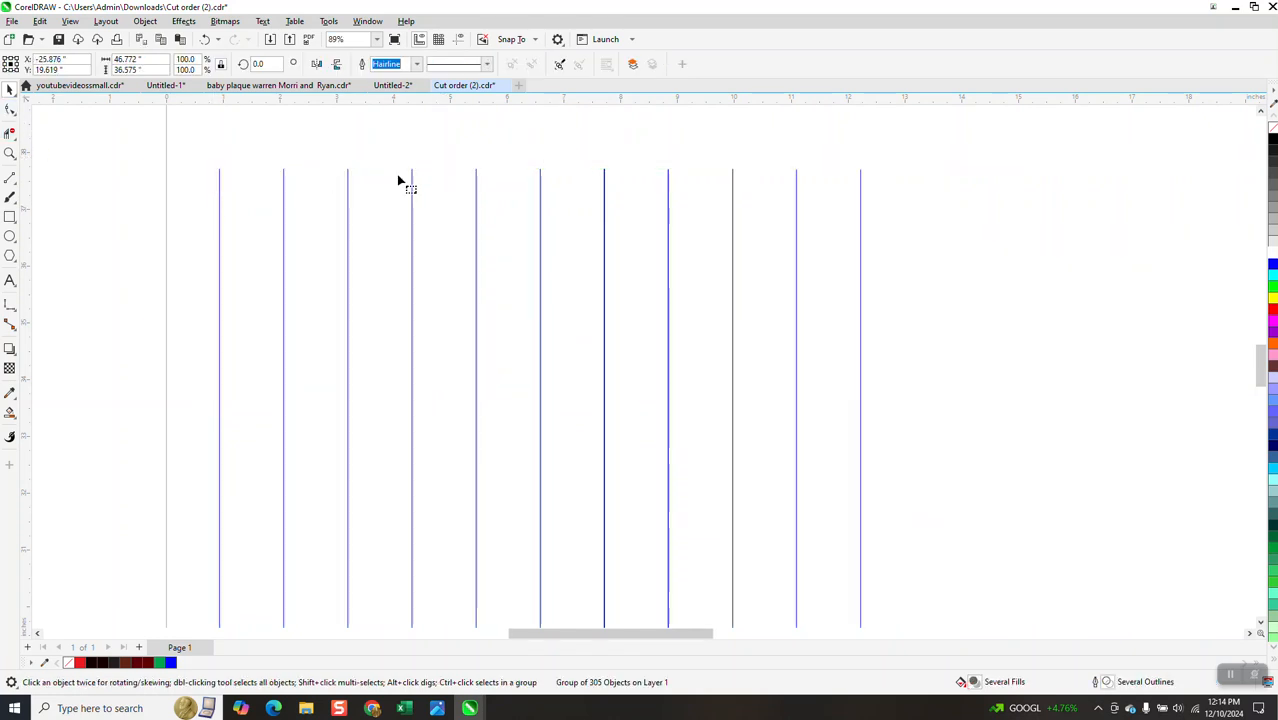
pyautogui.click(220, 196)
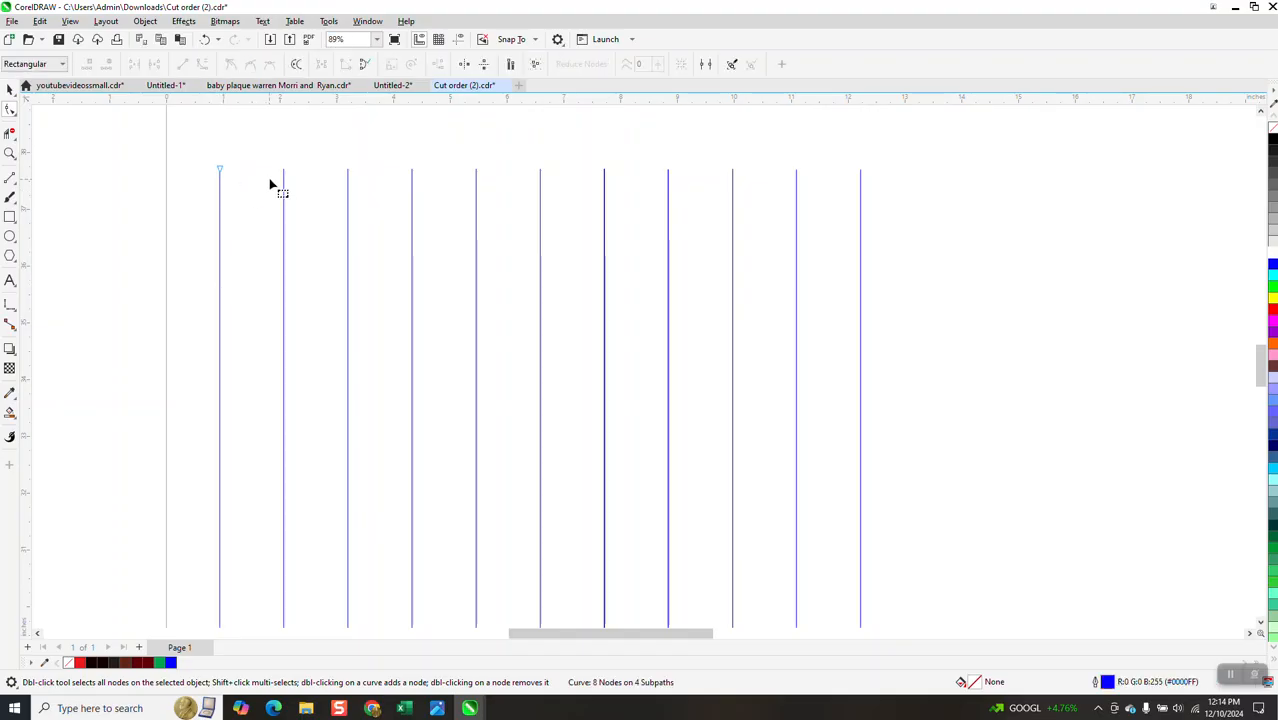
pyautogui.click(284, 180)
pyautogui.click(349, 187)
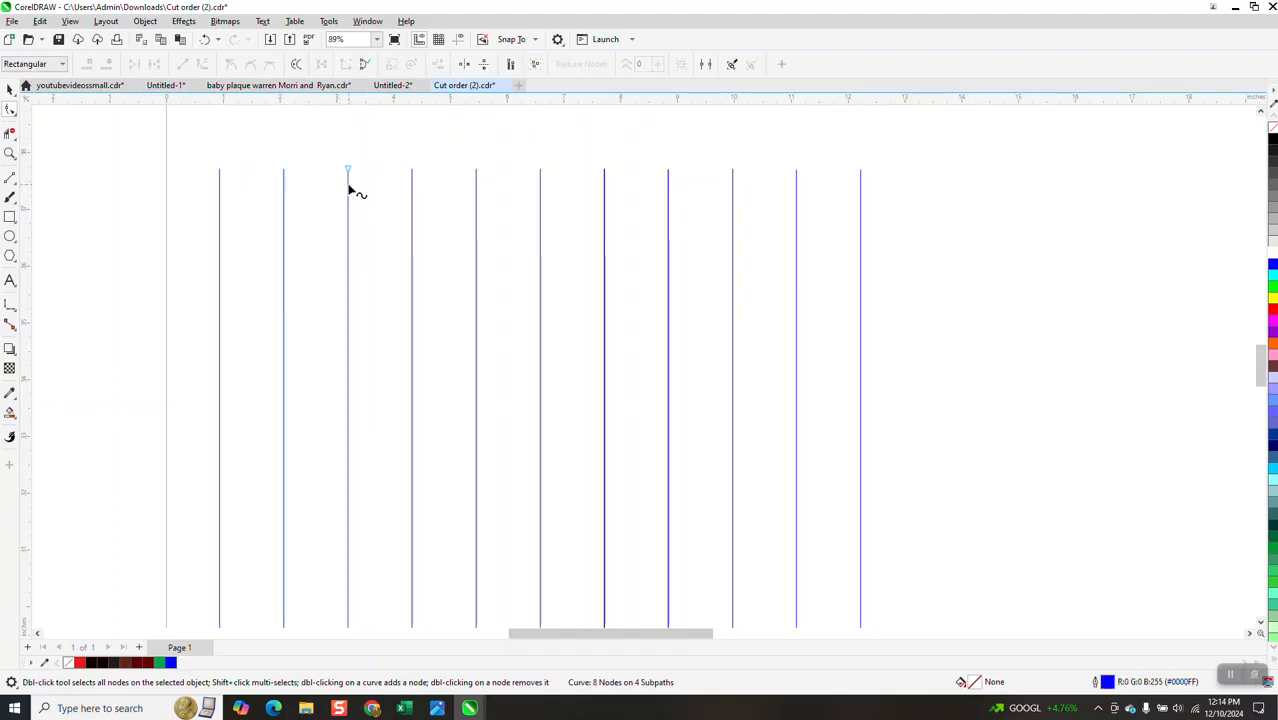
pyautogui.click(412, 184)
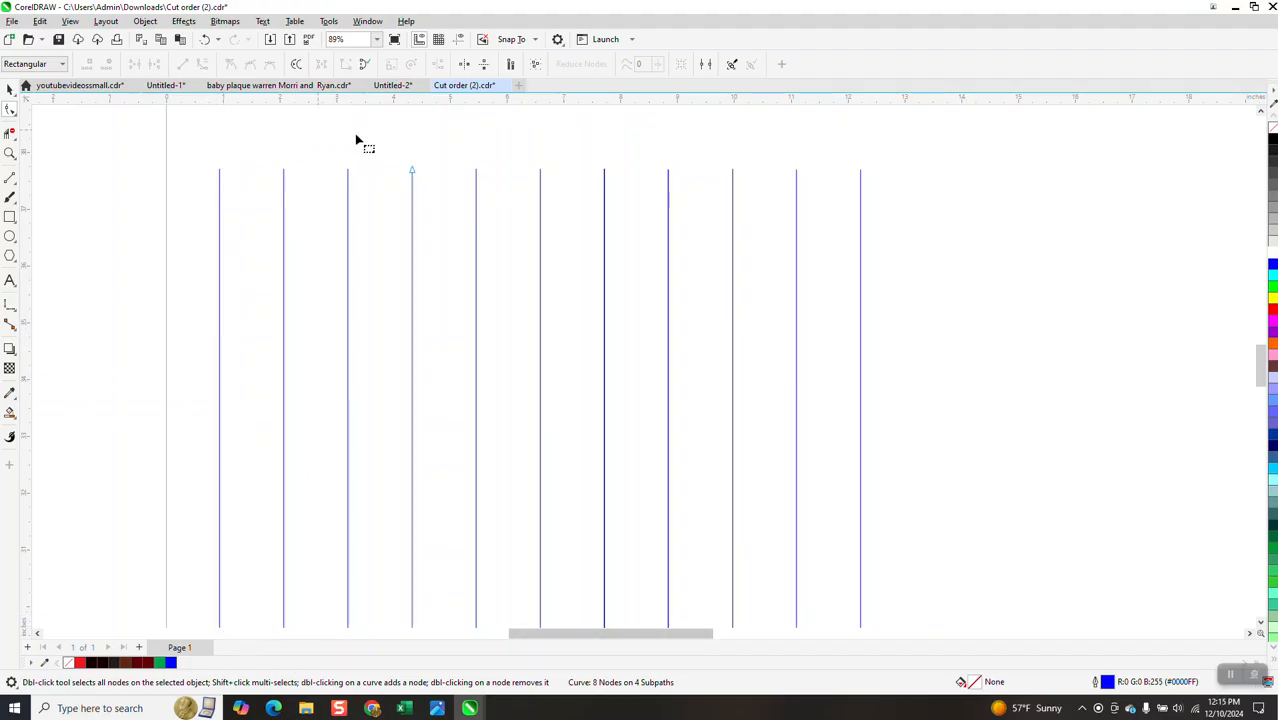
pyautogui.scroll(-1, 342, 163)
pyautogui.scroll(-4, 342, 163)
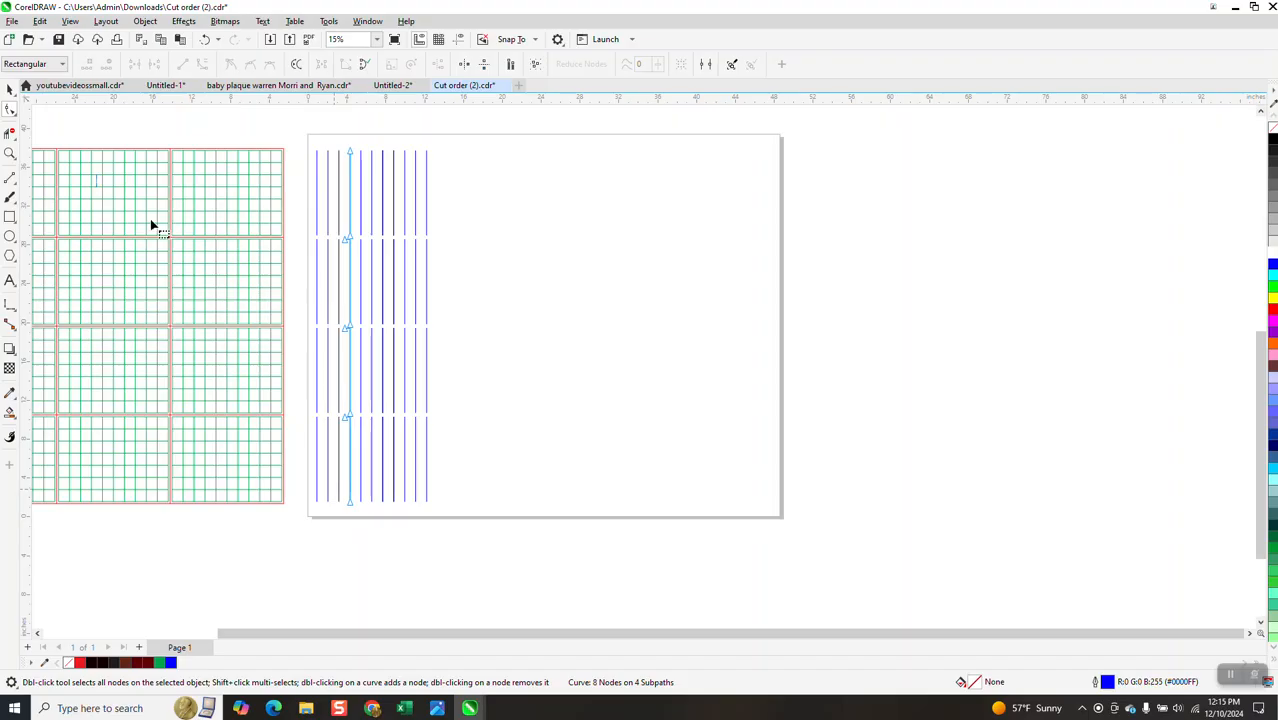
pyautogui.click(9, 152)
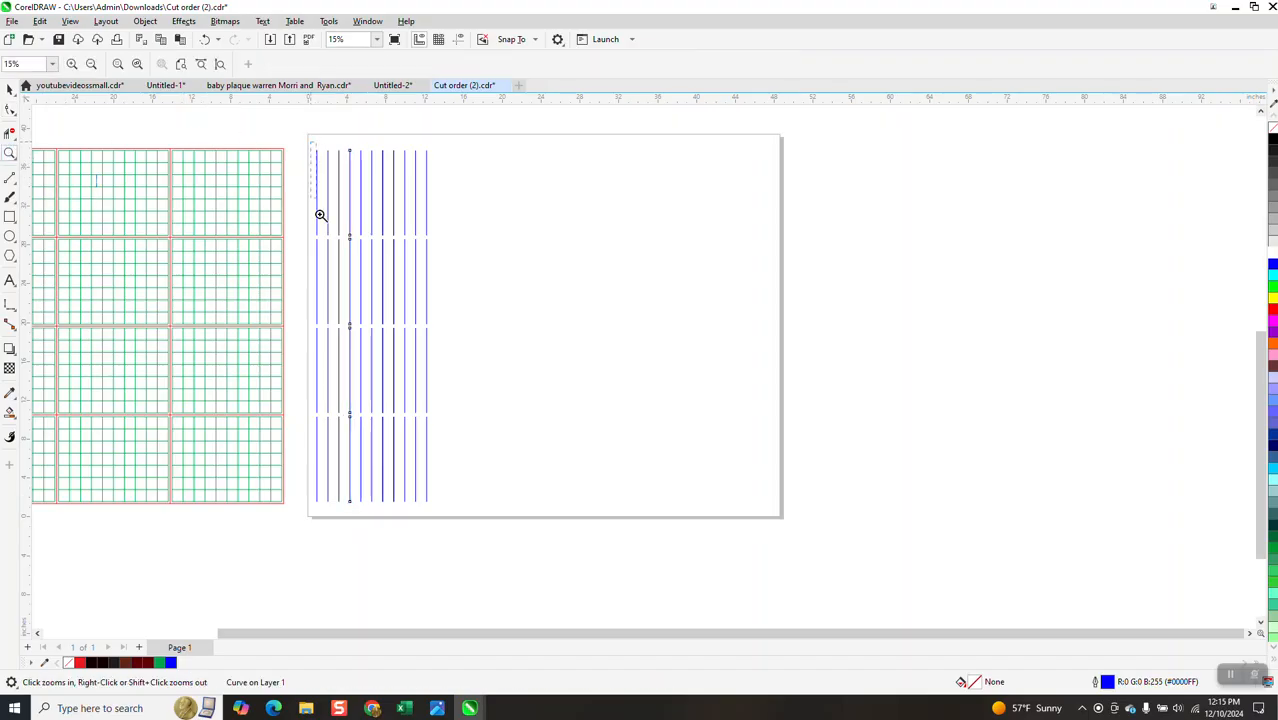
pyautogui.scroll(1, 676, 499)
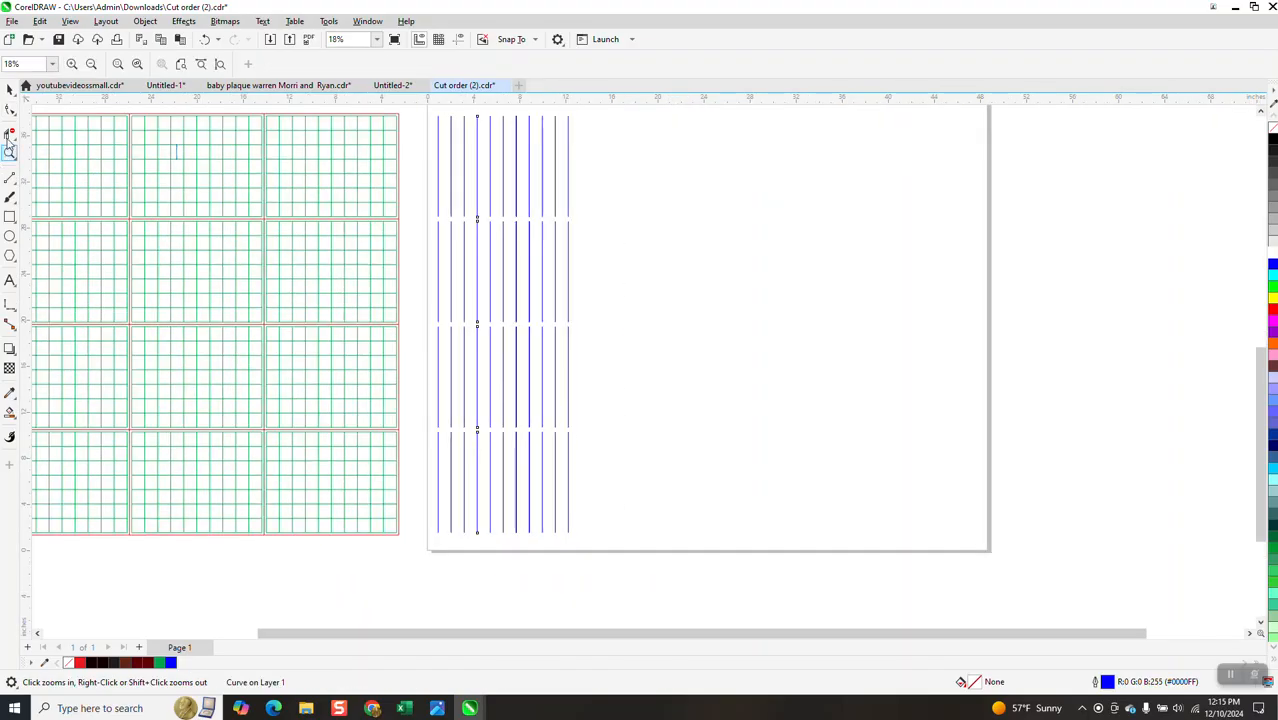
pyautogui.click(9, 90)
pyautogui.scroll(-2, 446, 262)
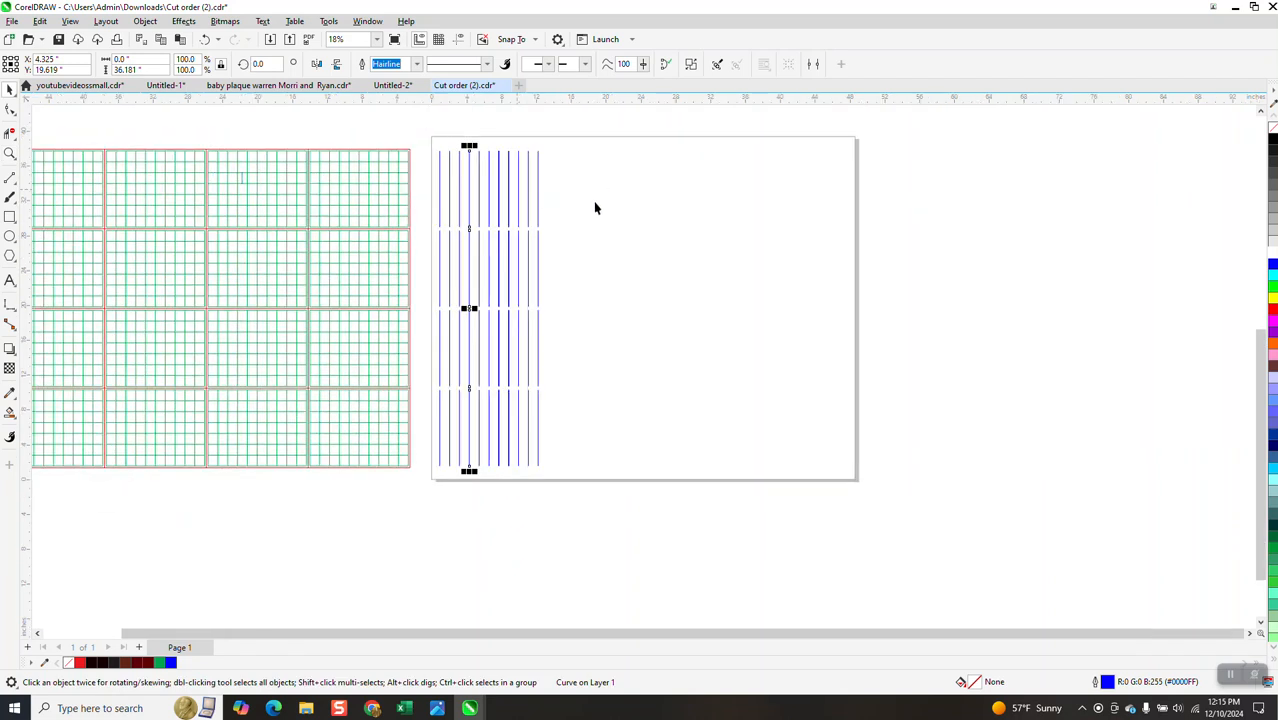